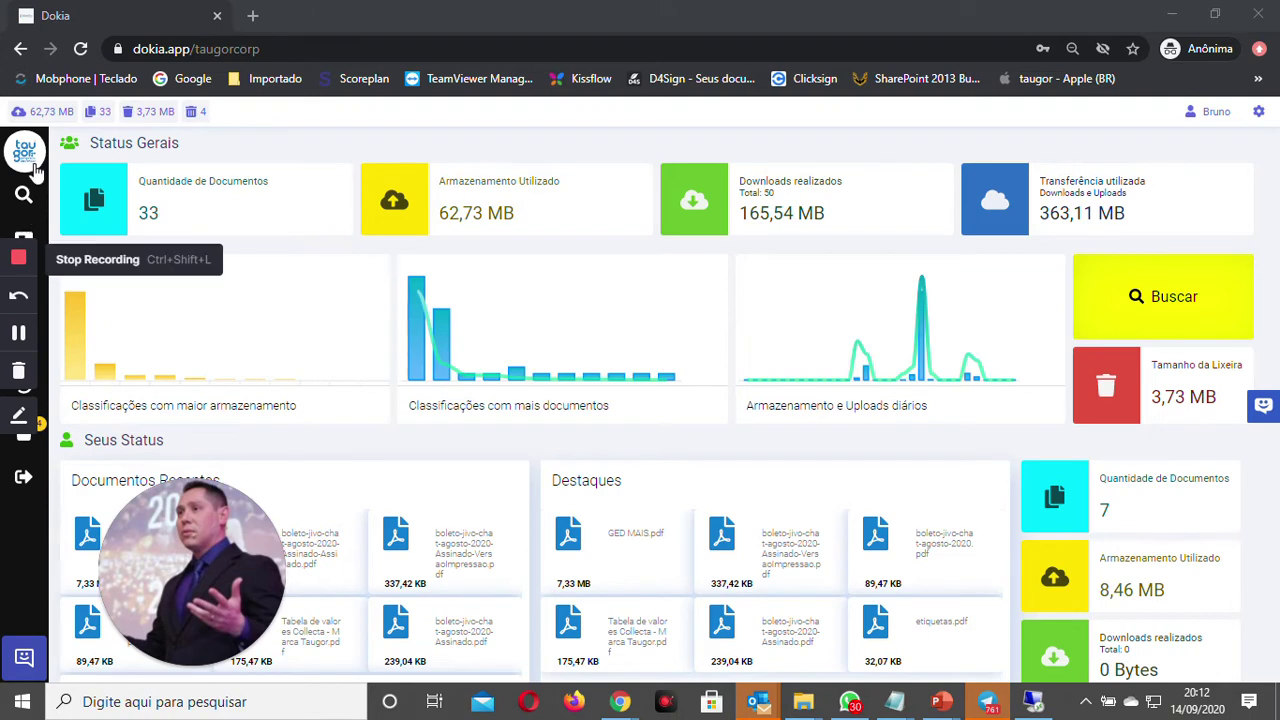
Step: Open the Configuration page on its Entidades tab to see the existing entities
click(24, 150)
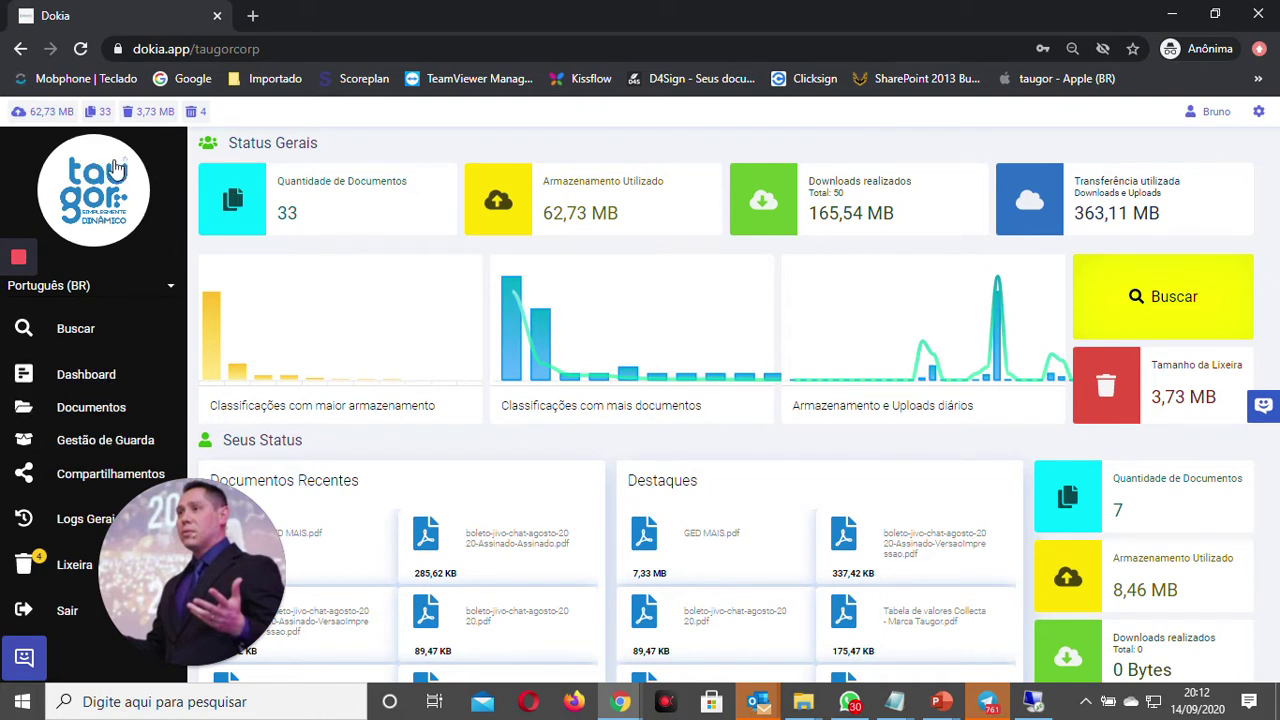
click(1259, 112)
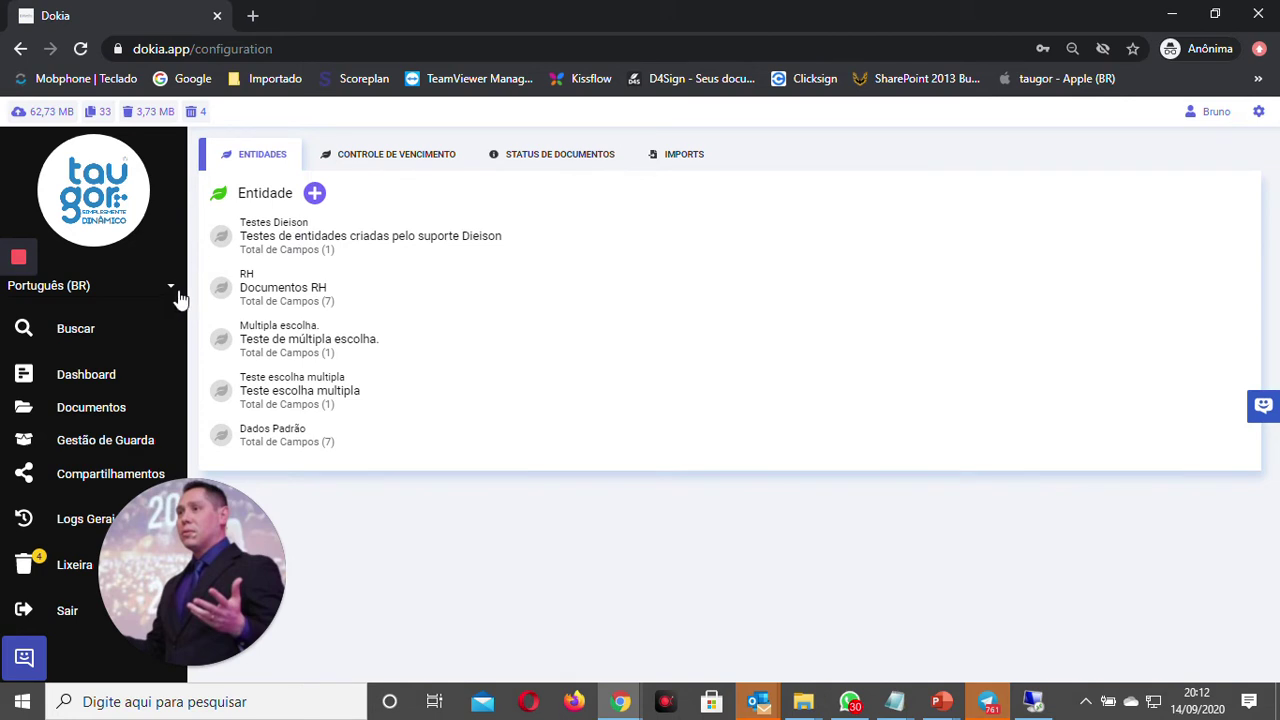
Step: Start a new entity named Funcionários
click(120, 200)
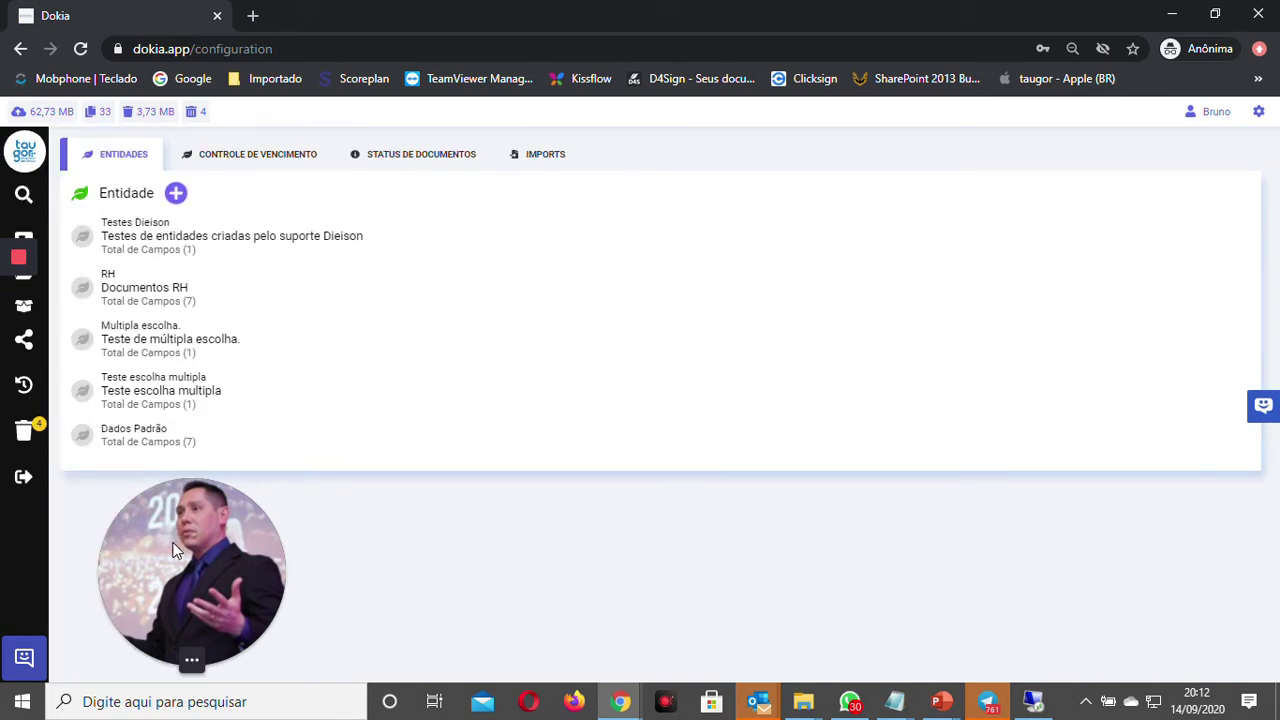
click(175, 194)
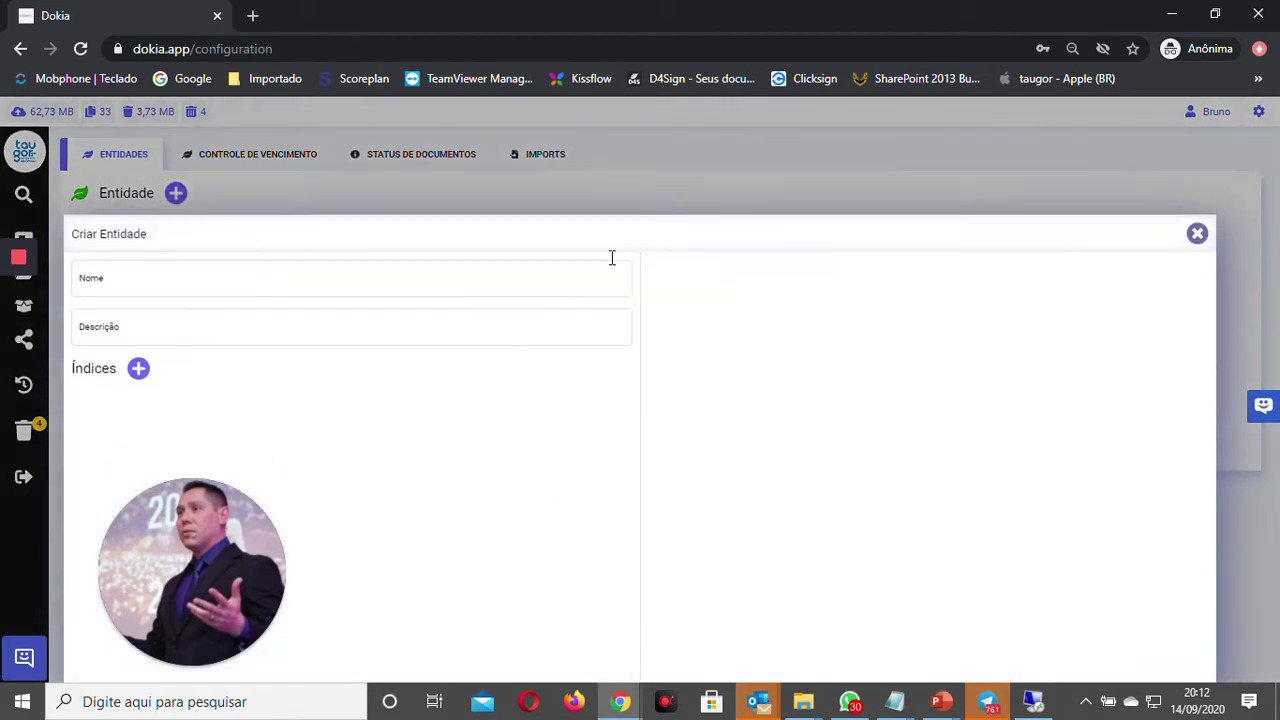
click(182, 192)
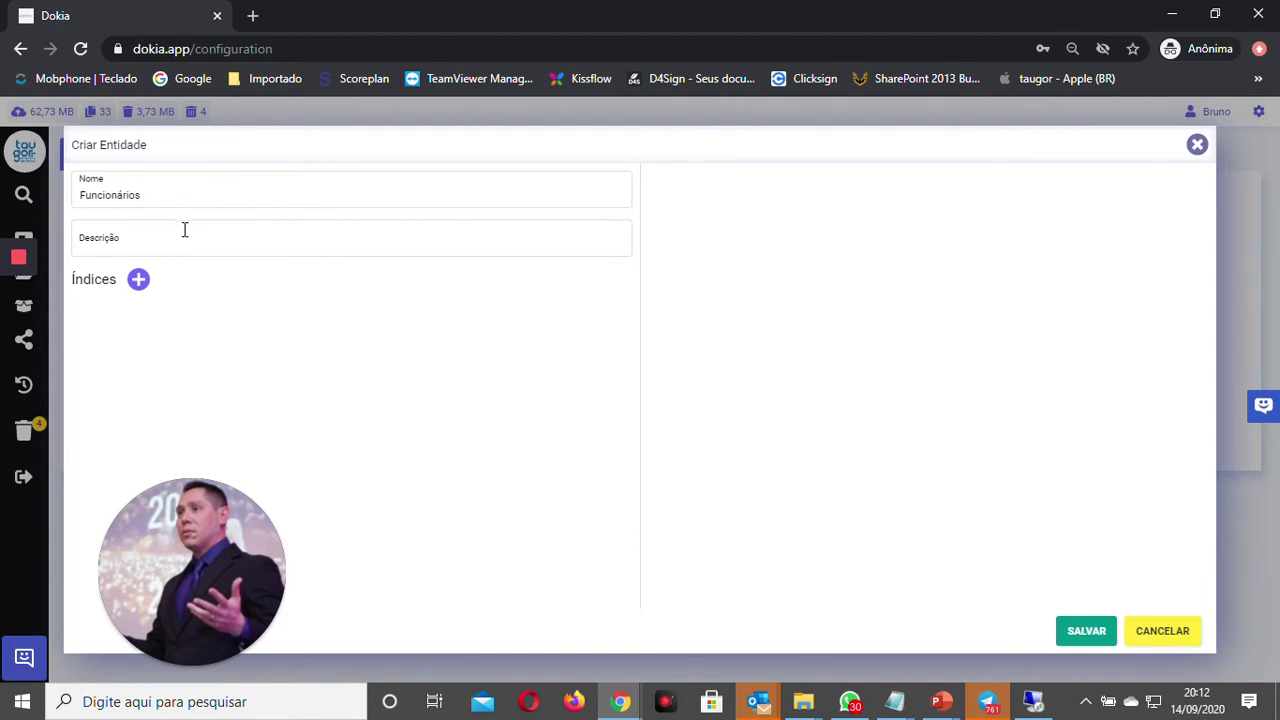
click(184, 230)
Step: Add an index titled 'Nome do Funcionário Unico' of type 'Opções, seleção única'
click(138, 279)
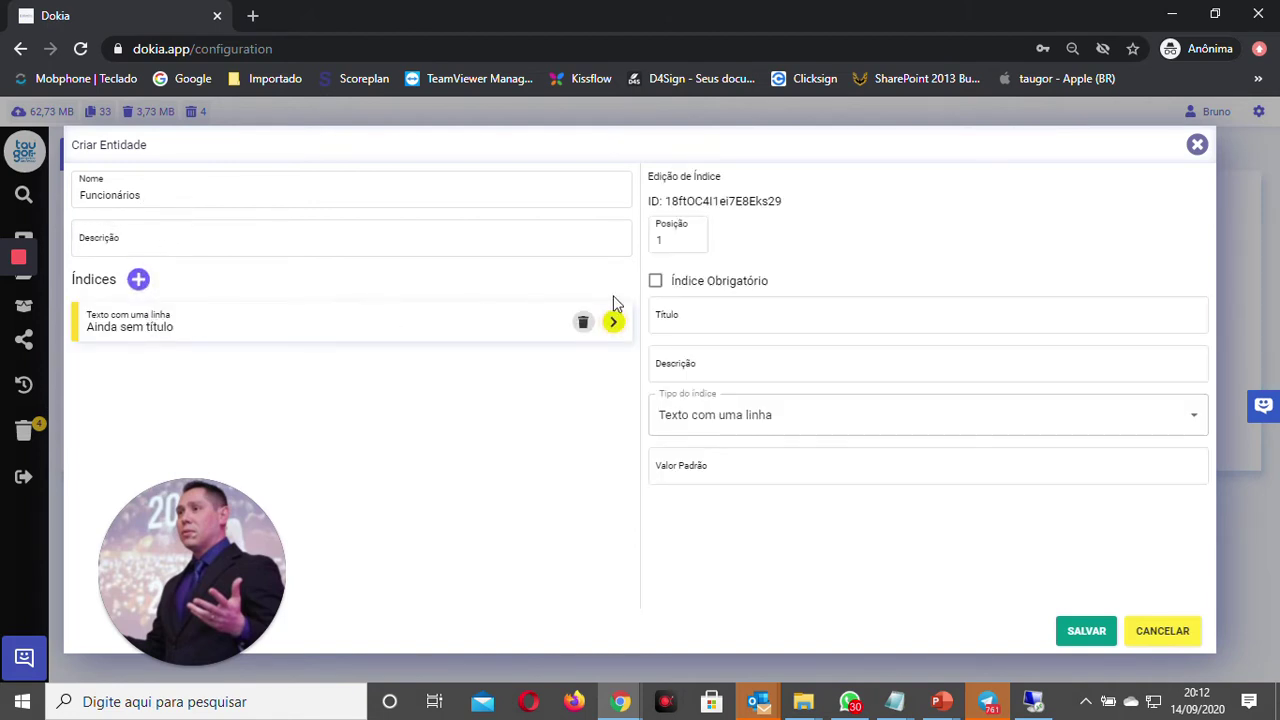
click(724, 320)
text(Nome )
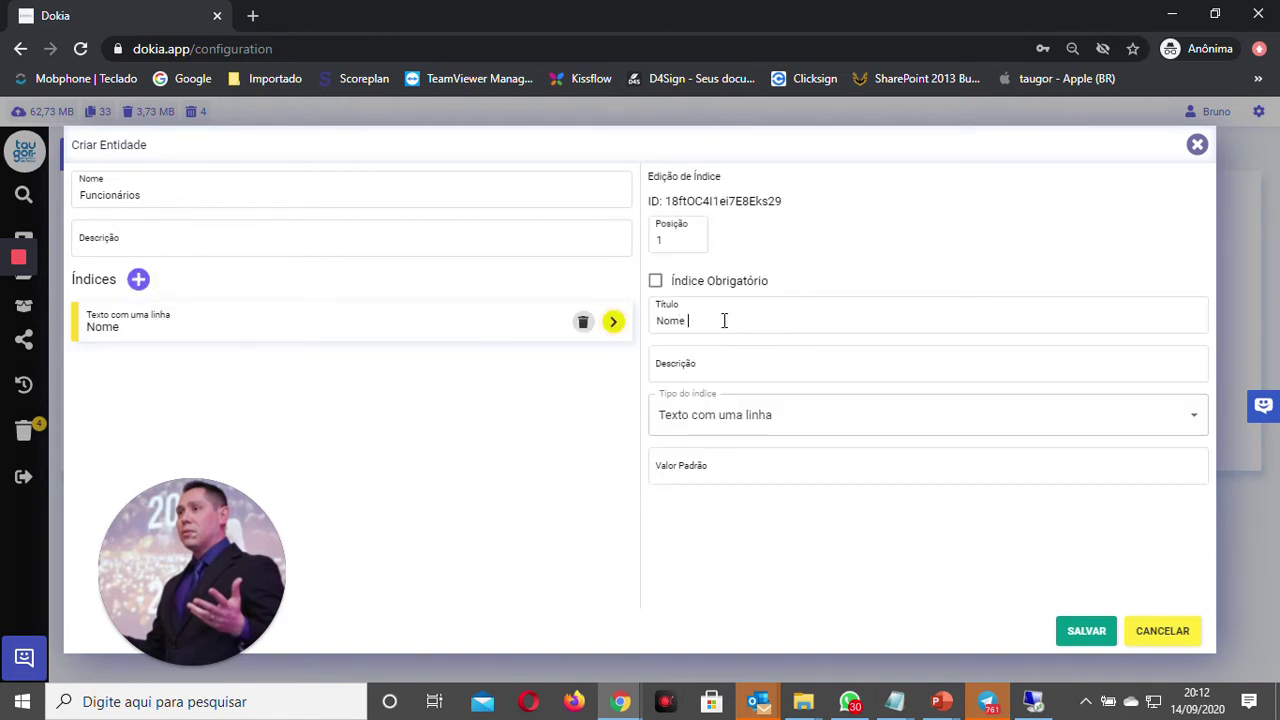
text(do Funcionário)
click(749, 415)
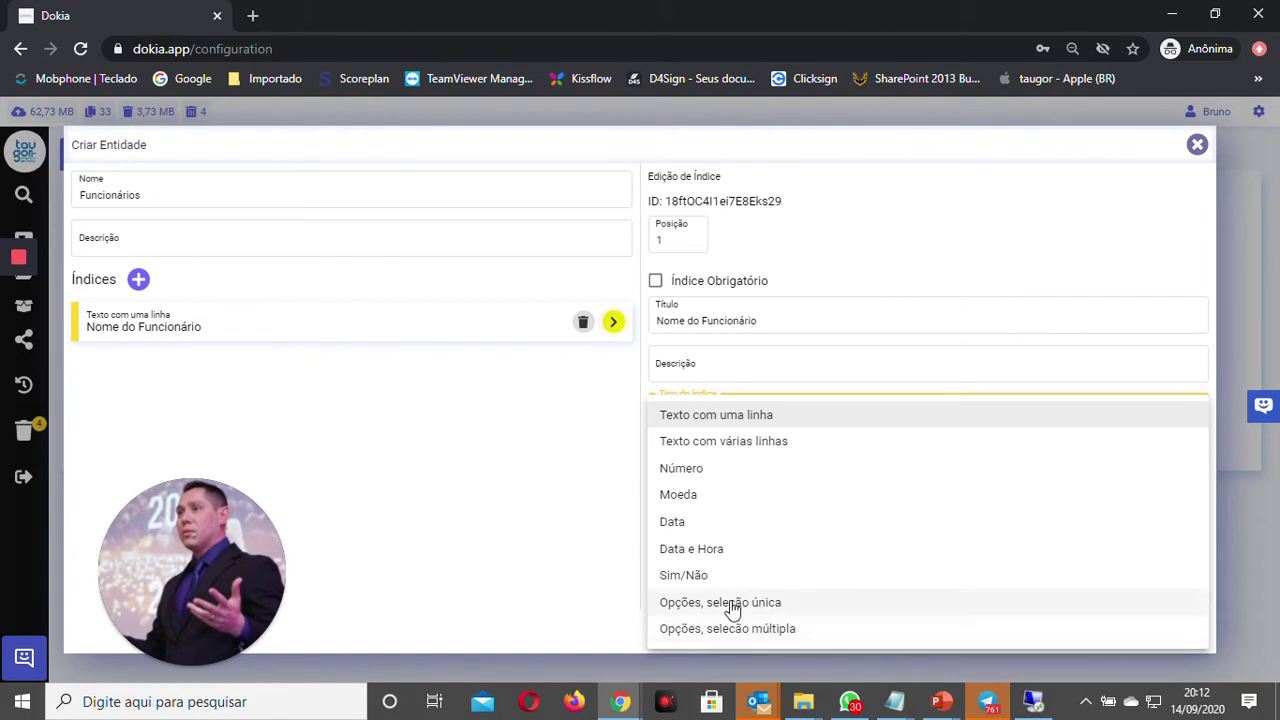
click(741, 605)
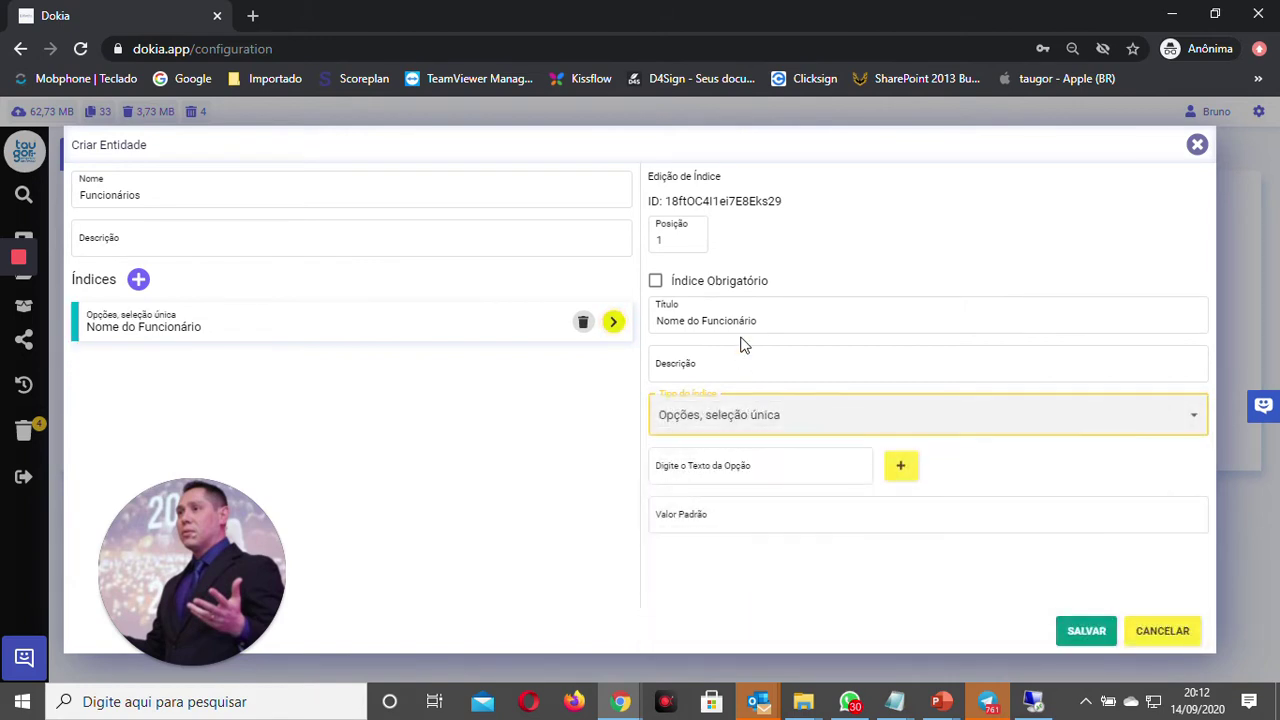
click(787, 322)
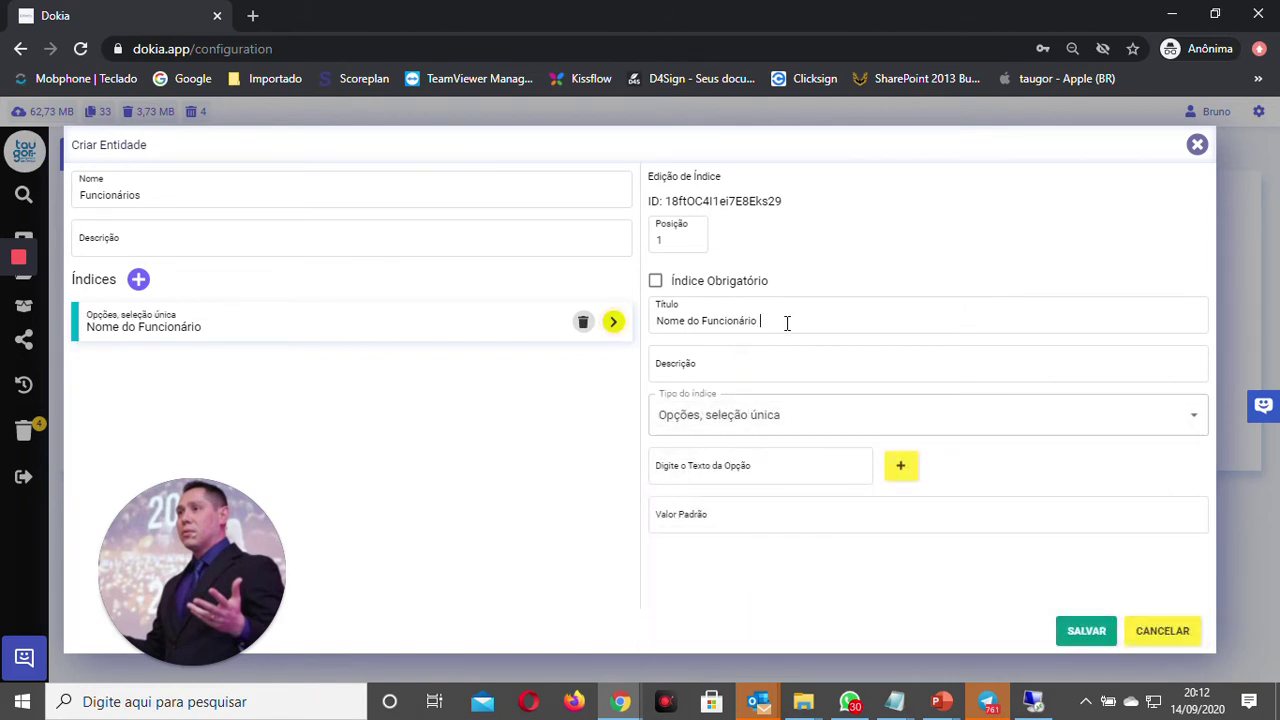
Step: Give the index two employee-name options, make it mandatory, and add a second index
click(802, 478)
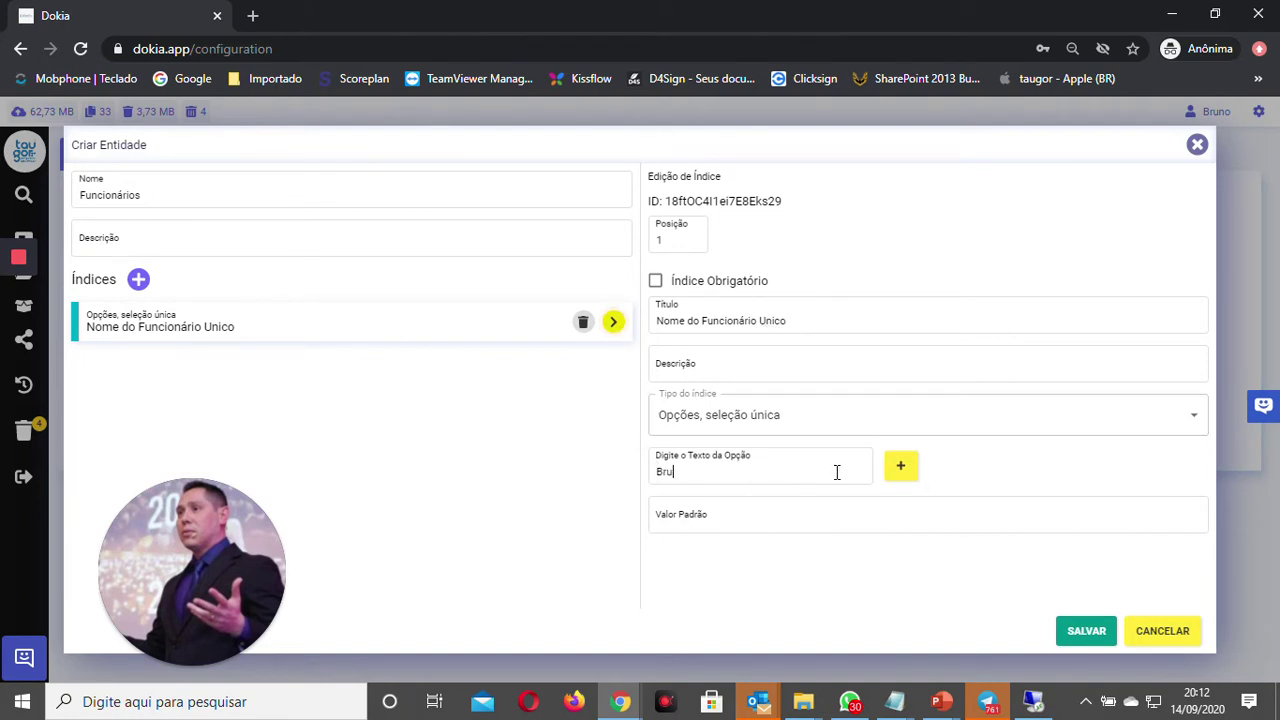
click(899, 466)
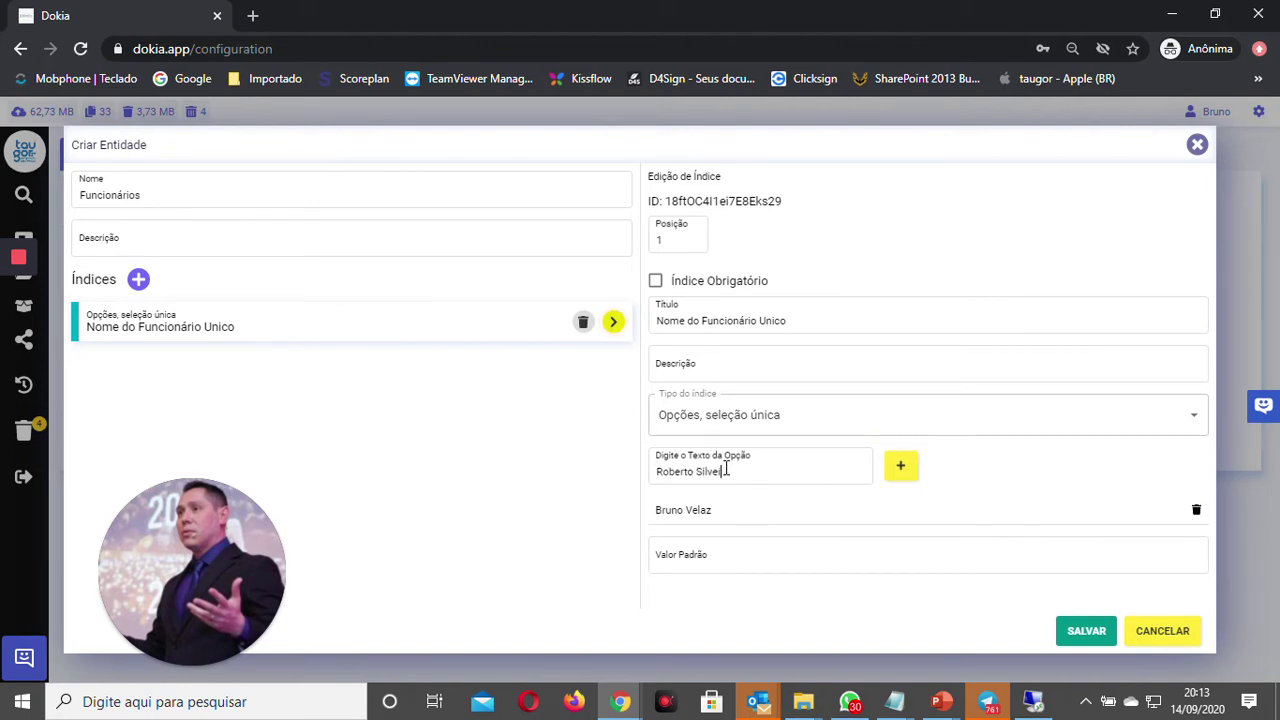
click(900, 467)
click(722, 470)
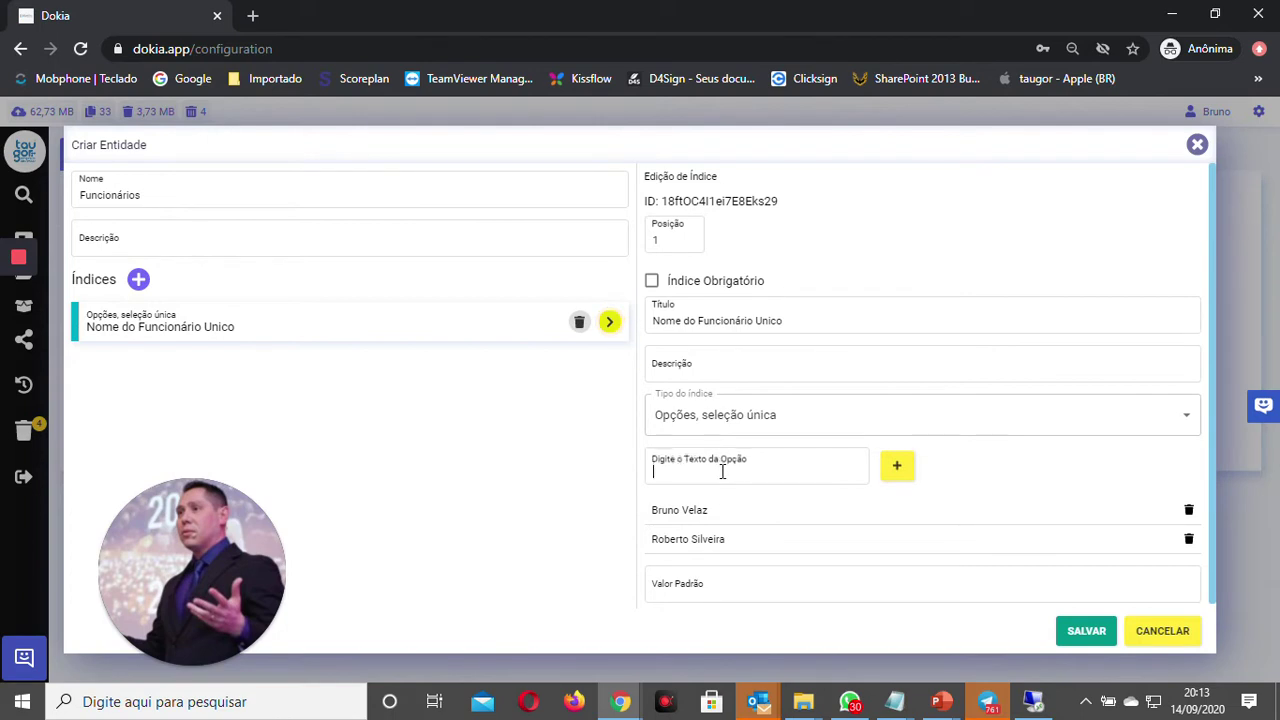
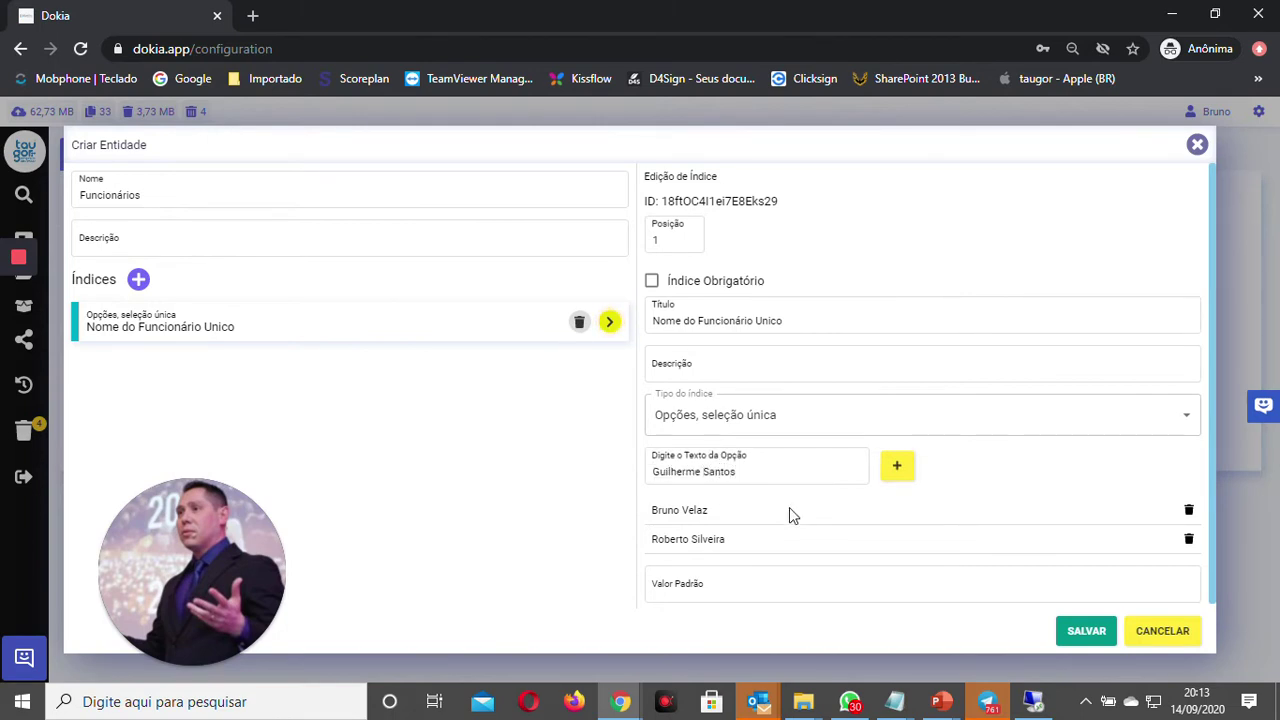
click(685, 291)
click(138, 279)
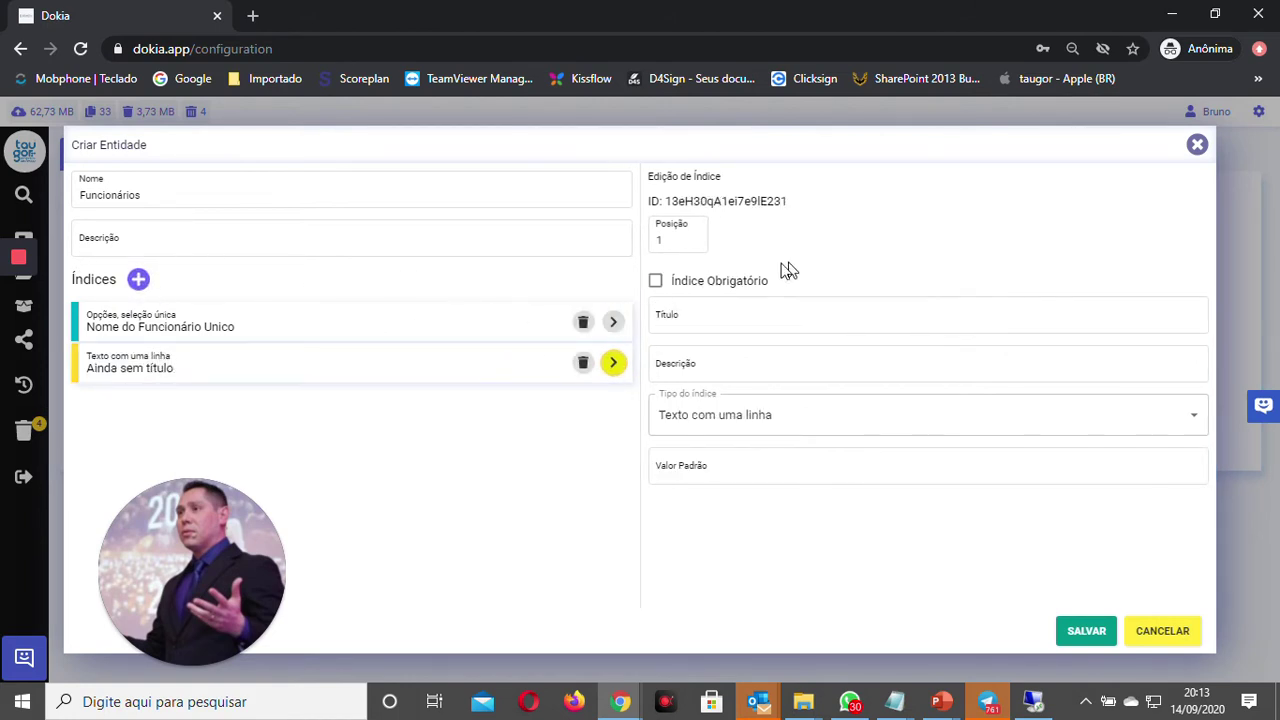
Step: Make the second index a mandatory multiple-choice list titled 'Nome do Funcionário Multipla'
click(712, 284)
click(719, 321)
text(Nome )
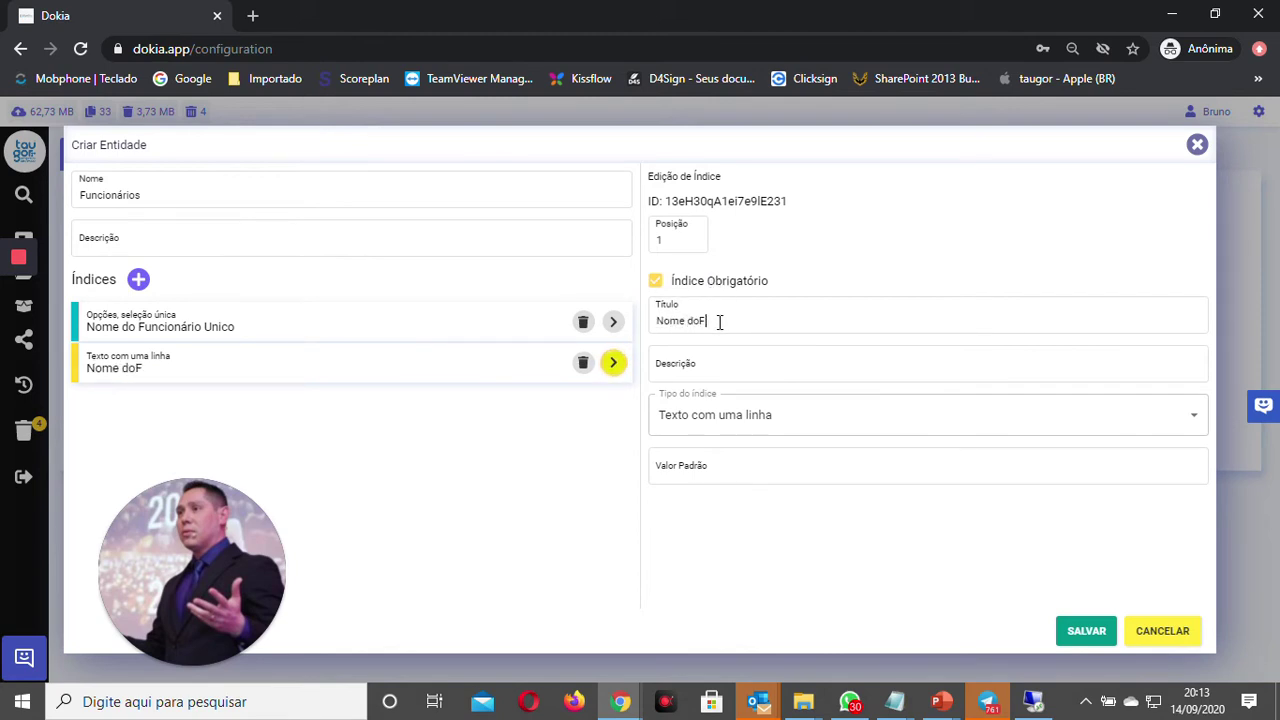
text(do Funcio)
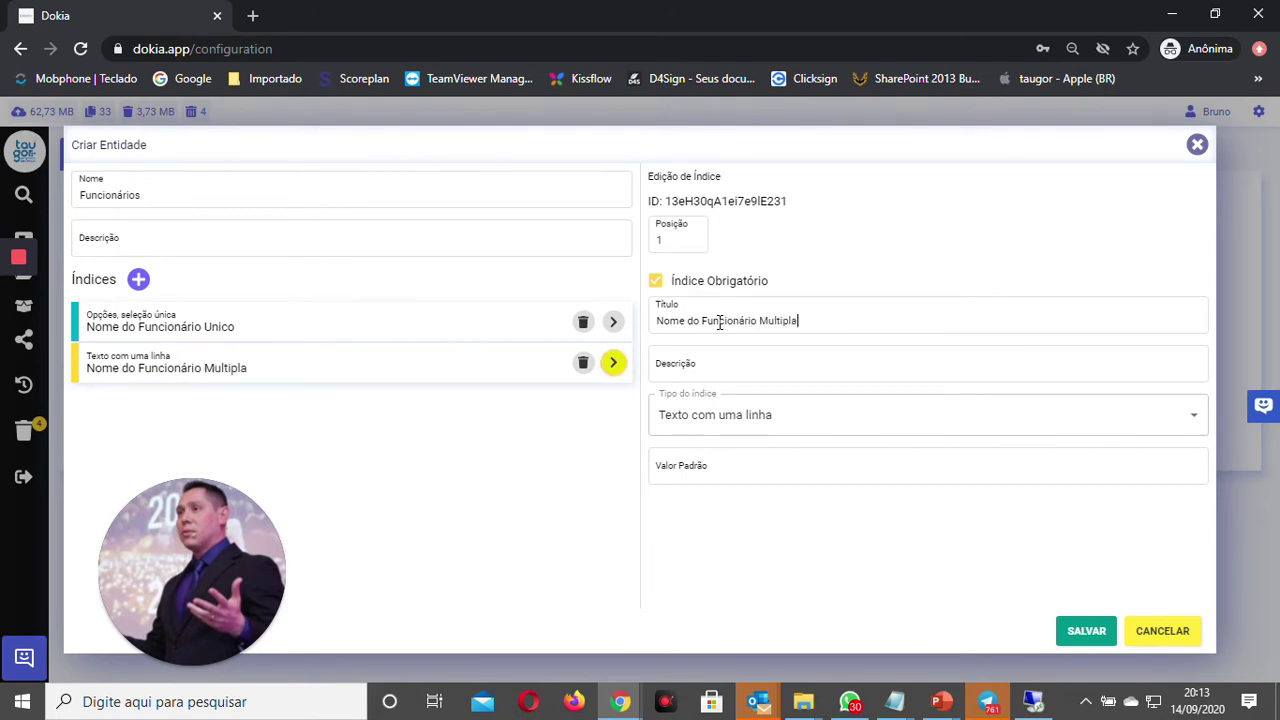
text(nário Multipla)
click(710, 422)
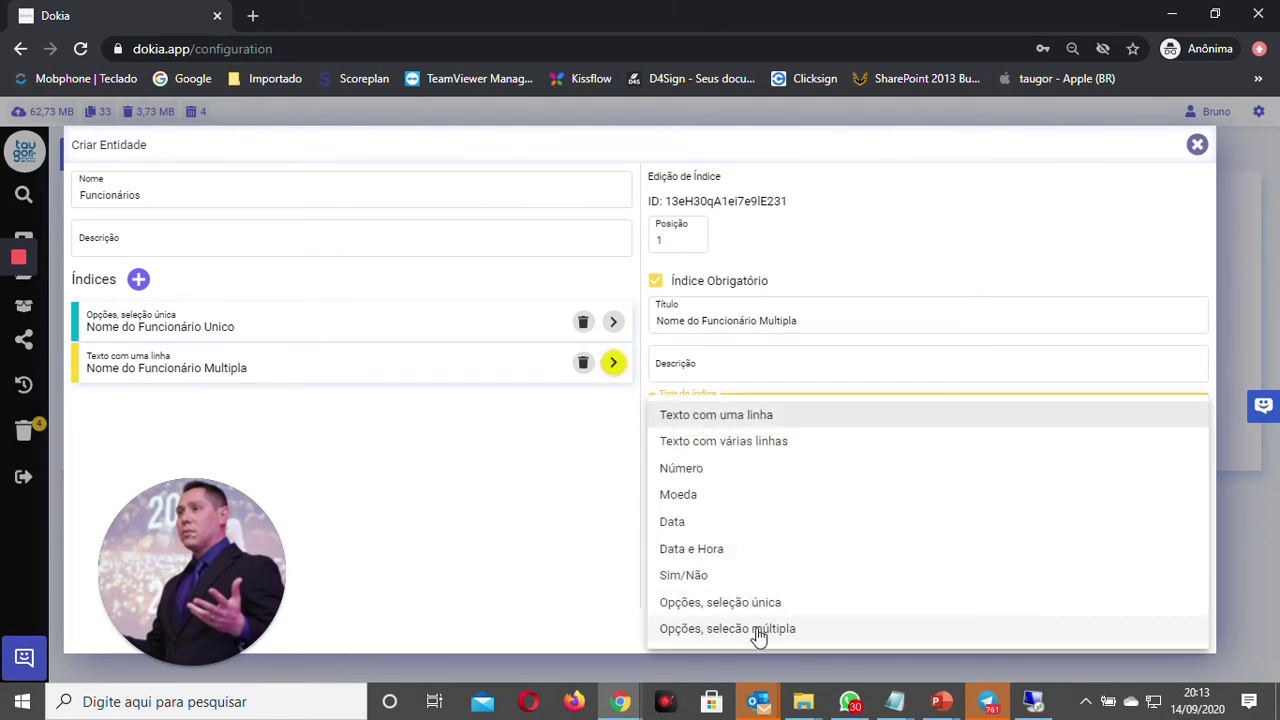
click(756, 632)
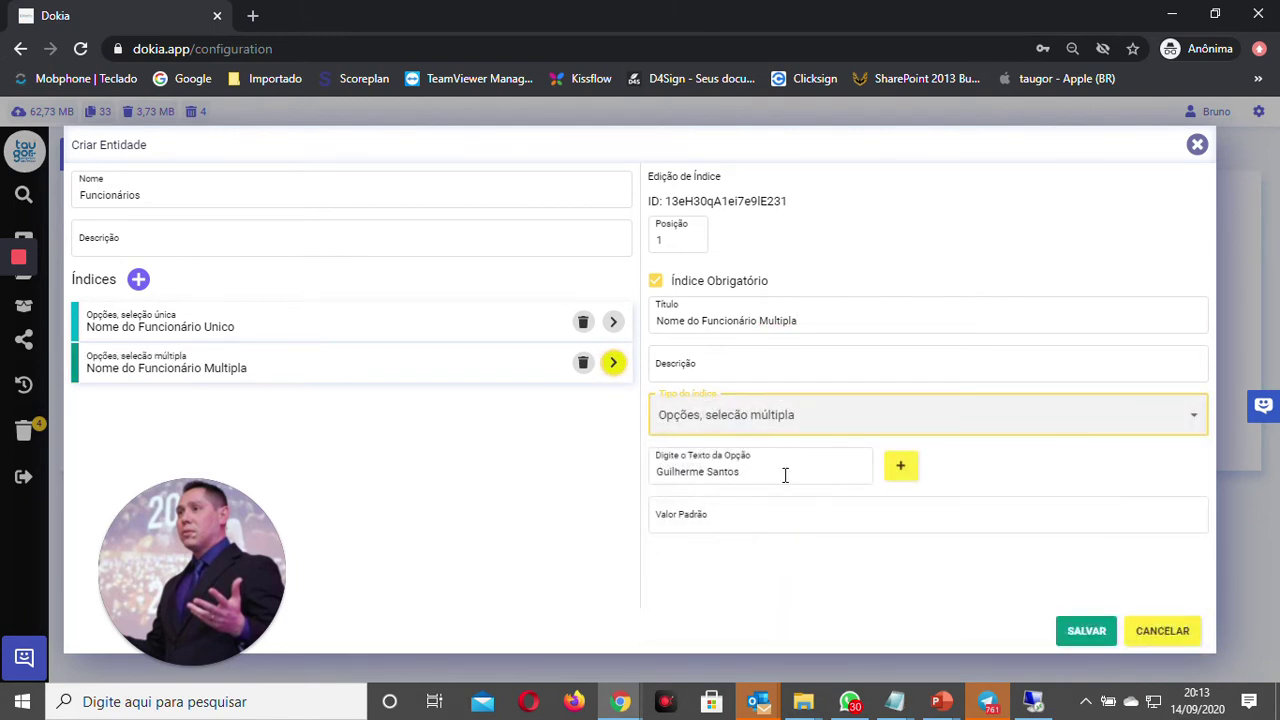
Step: Add three options to it: an employee name, Teste 123, and another employee name
click(891, 470)
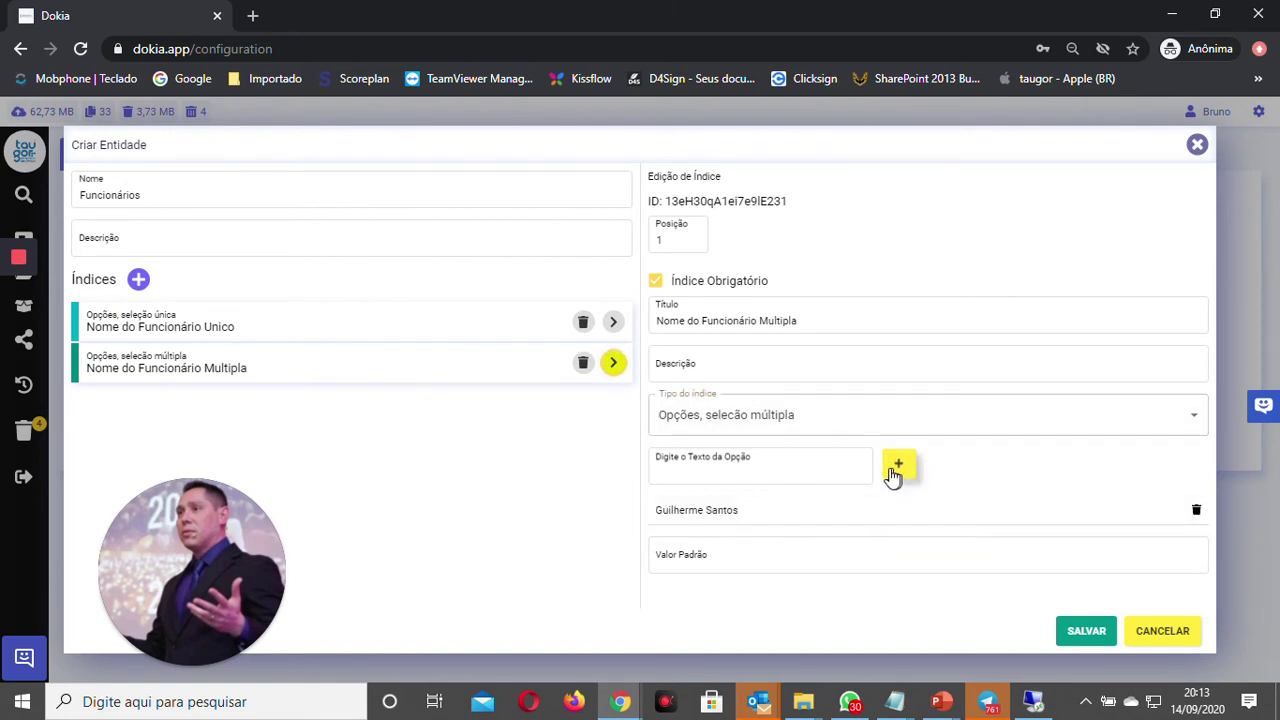
click(754, 470)
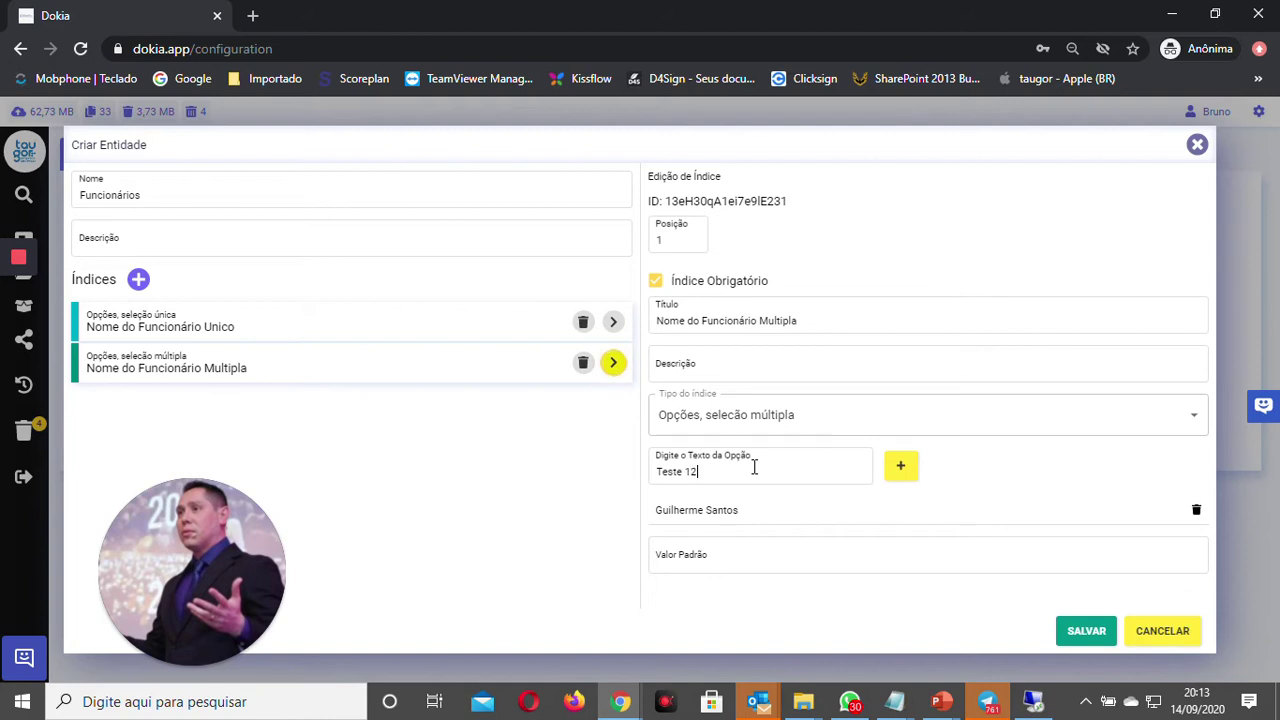
click(893, 466)
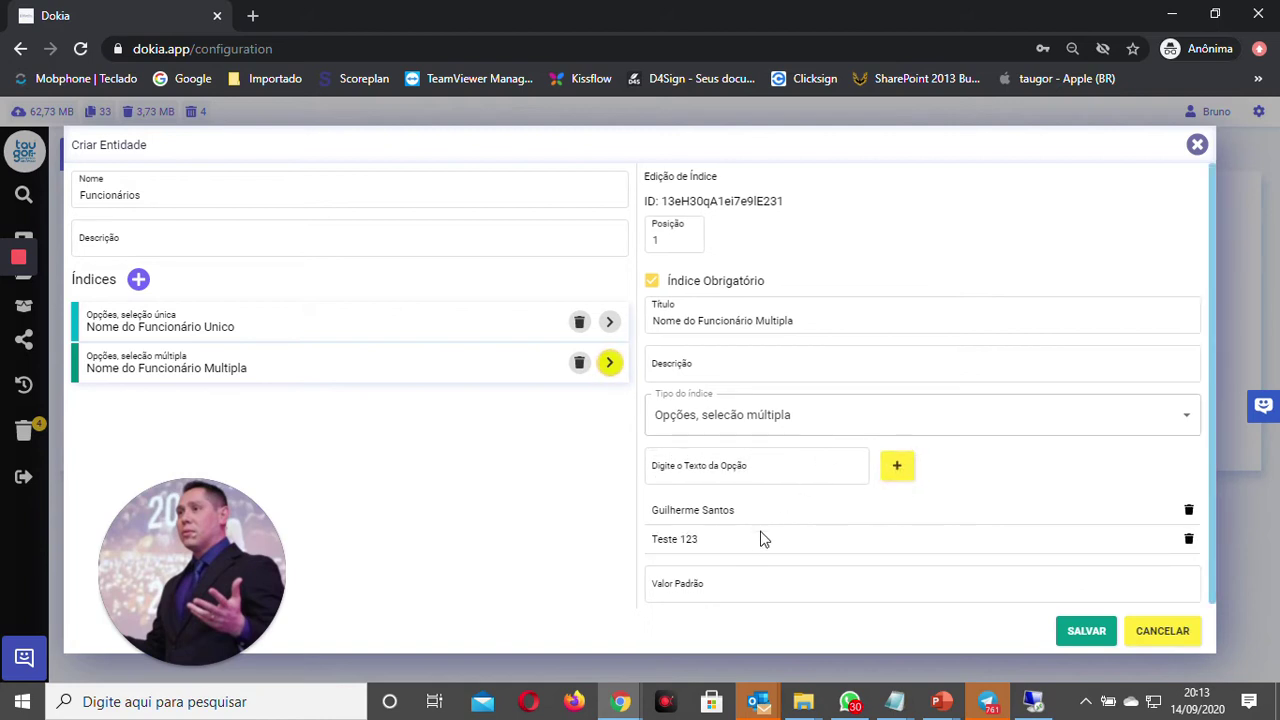
click(768, 473)
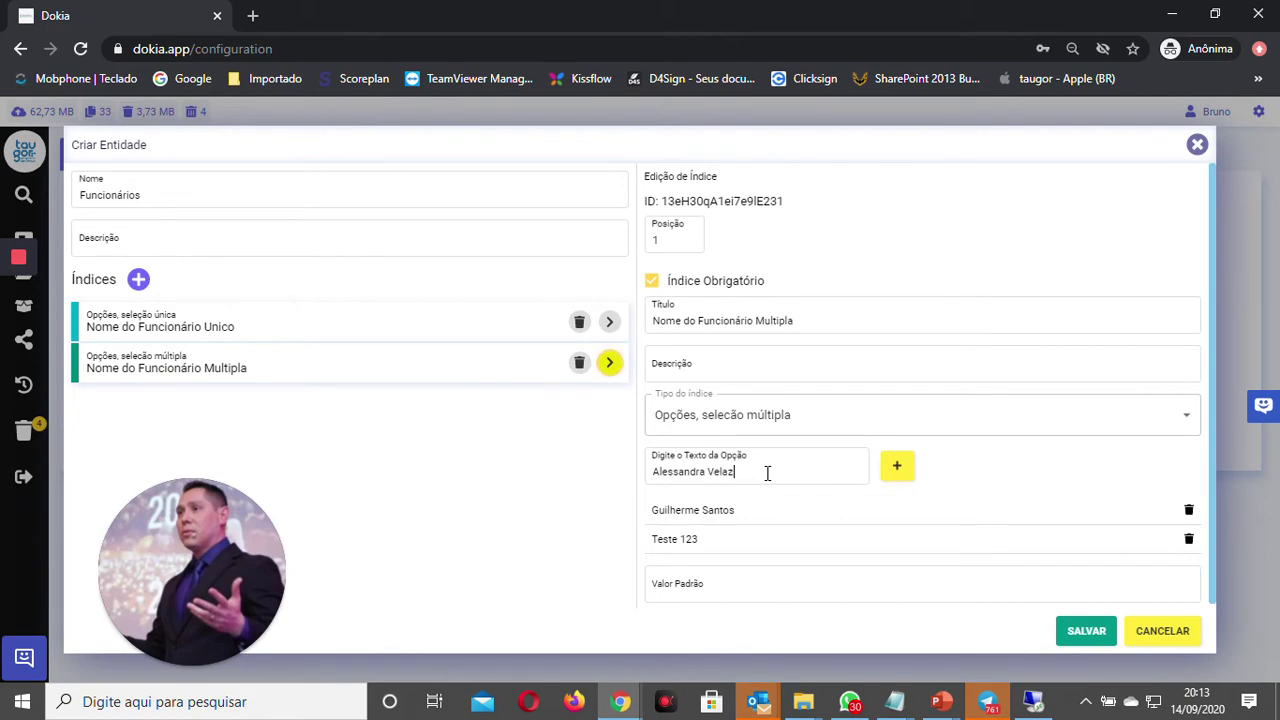
click(895, 466)
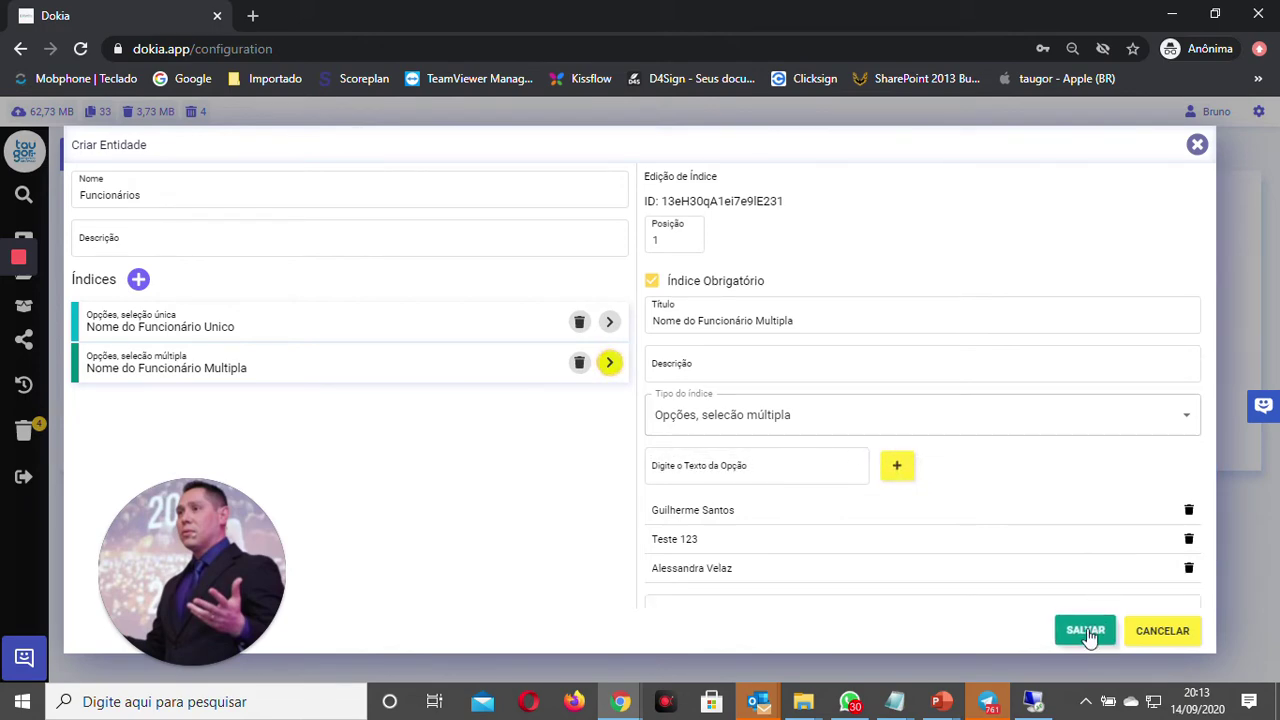
Step: Save the Funcionários entity, review its two indices, then close it with CANCELAR
click(1088, 632)
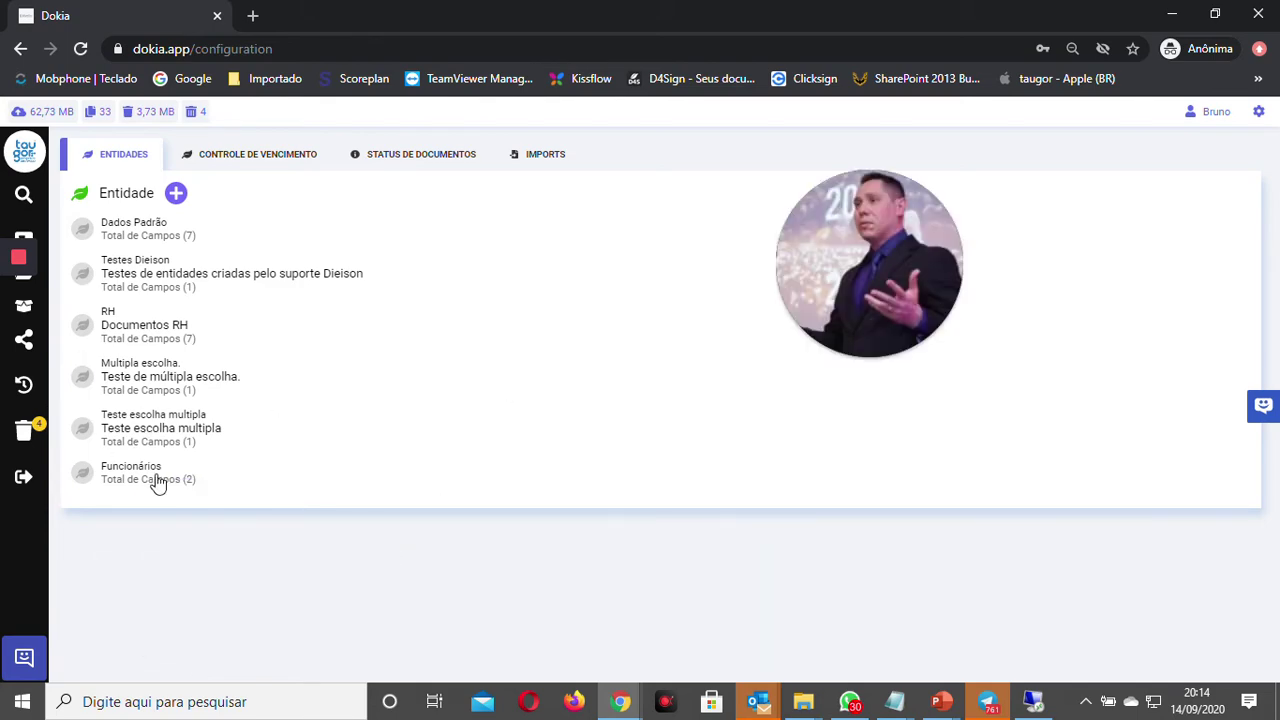
click(157, 482)
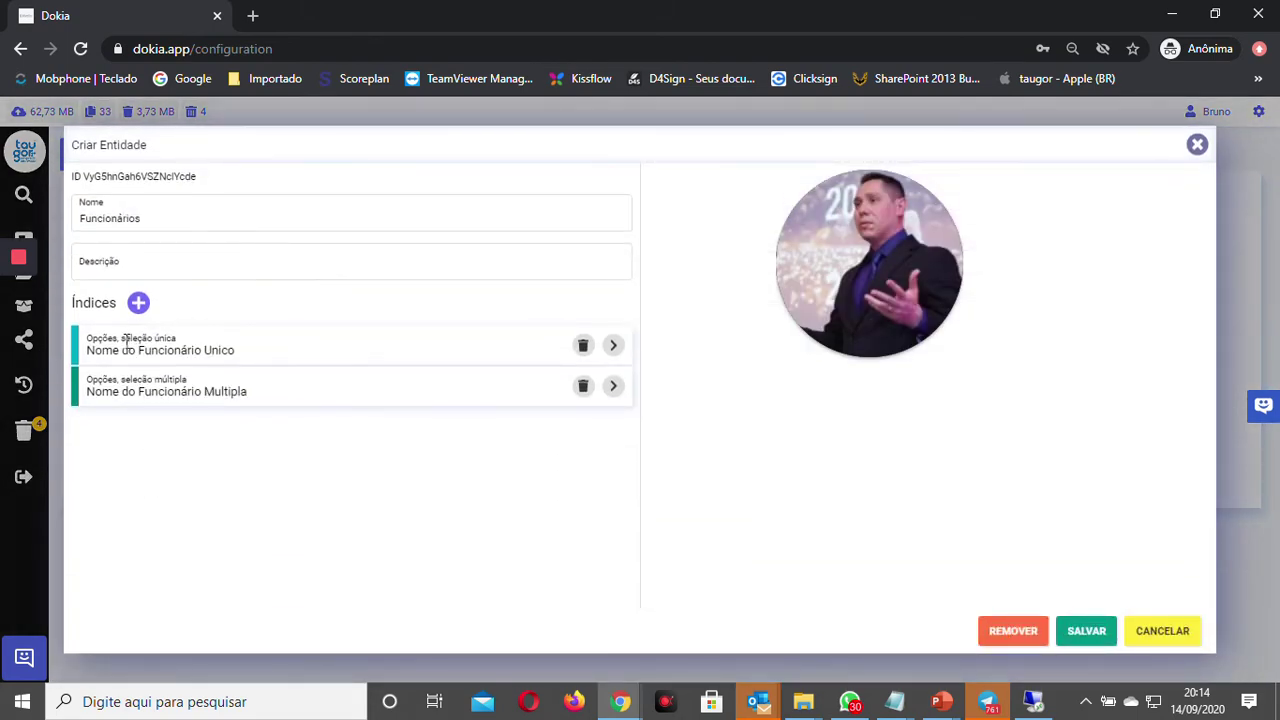
click(208, 348)
click(282, 389)
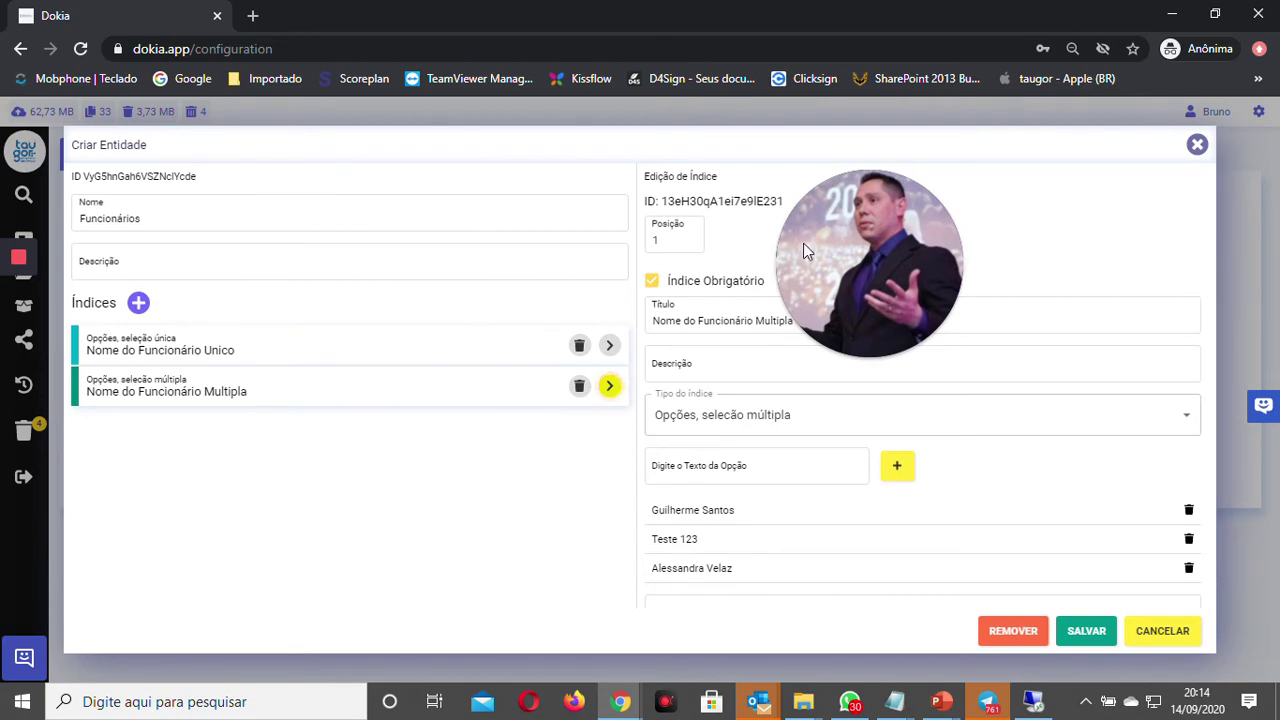
mouse_move(859, 336)
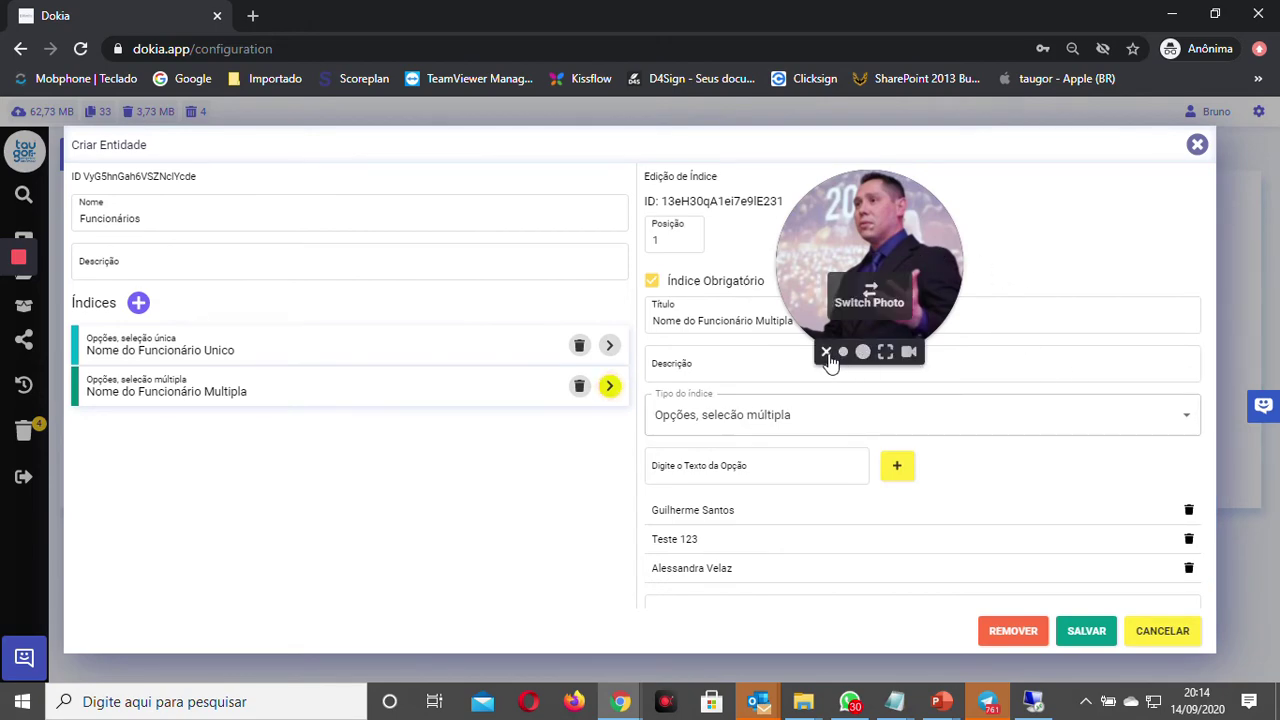
click(826, 351)
click(1150, 637)
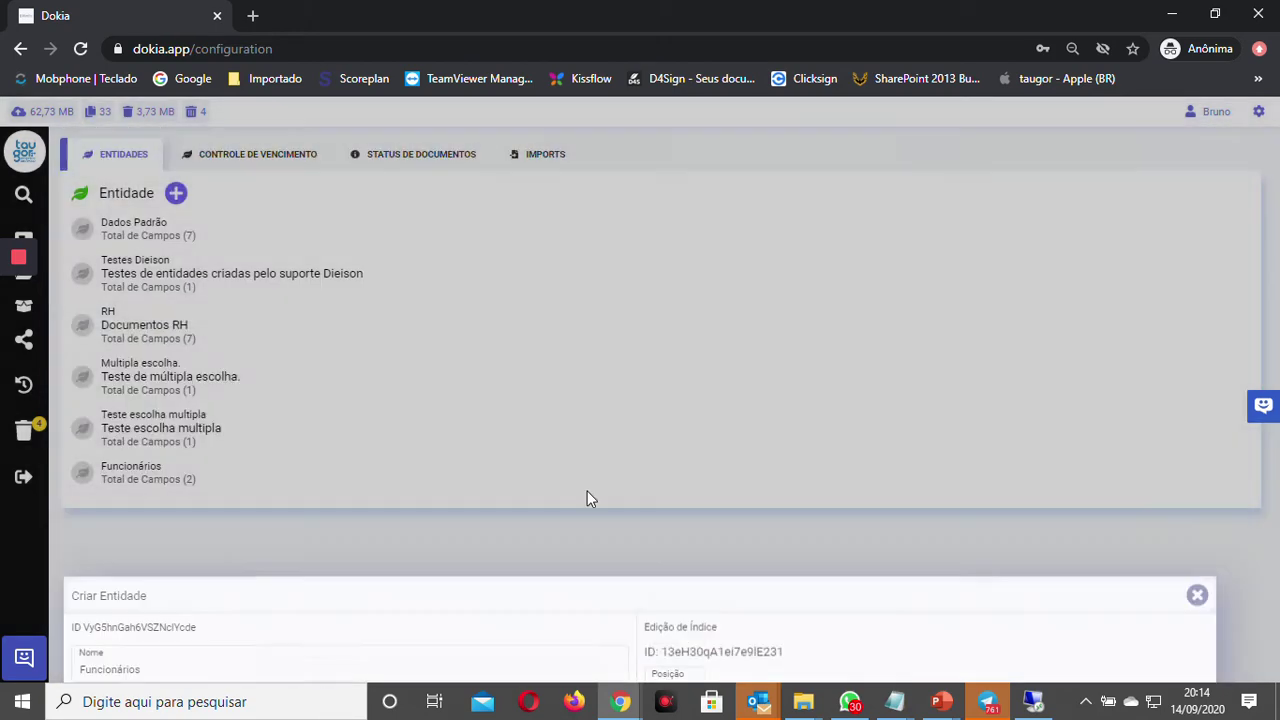
mouse_move(28, 243)
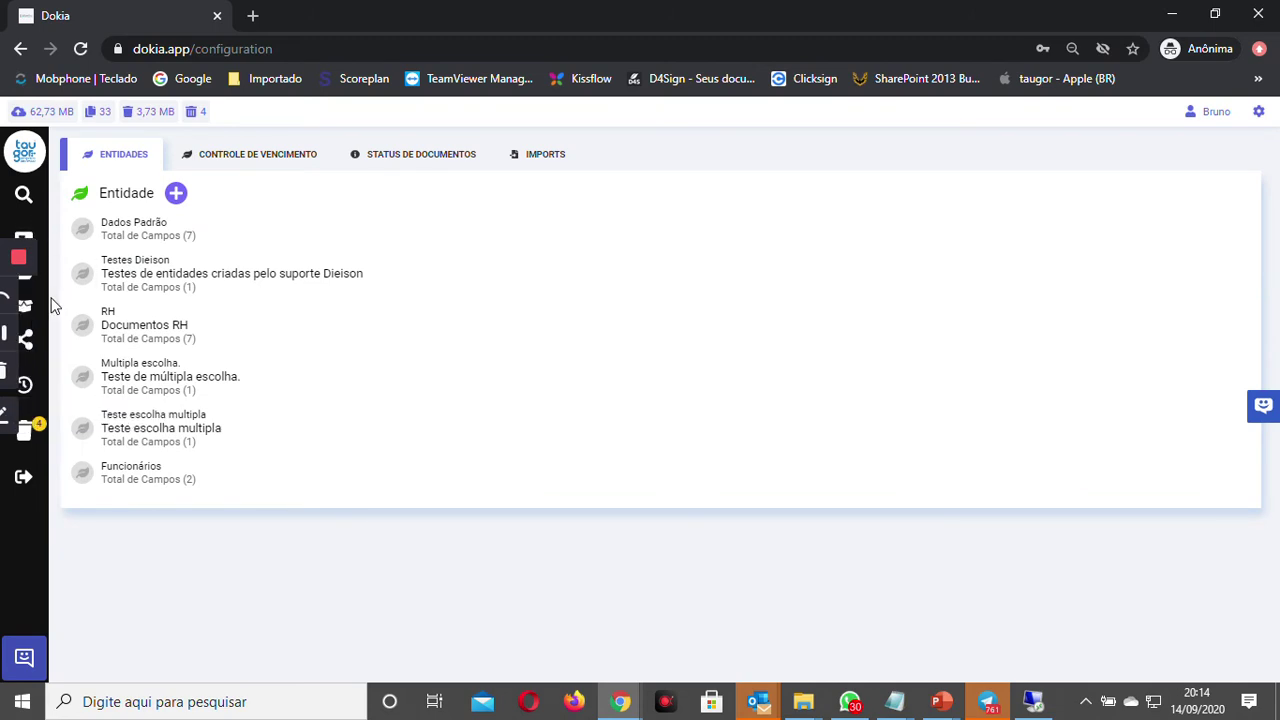
Step: Browse Documentos to 005 Teste > 001 Zero > 001 Zerobyte Labs
click(24, 152)
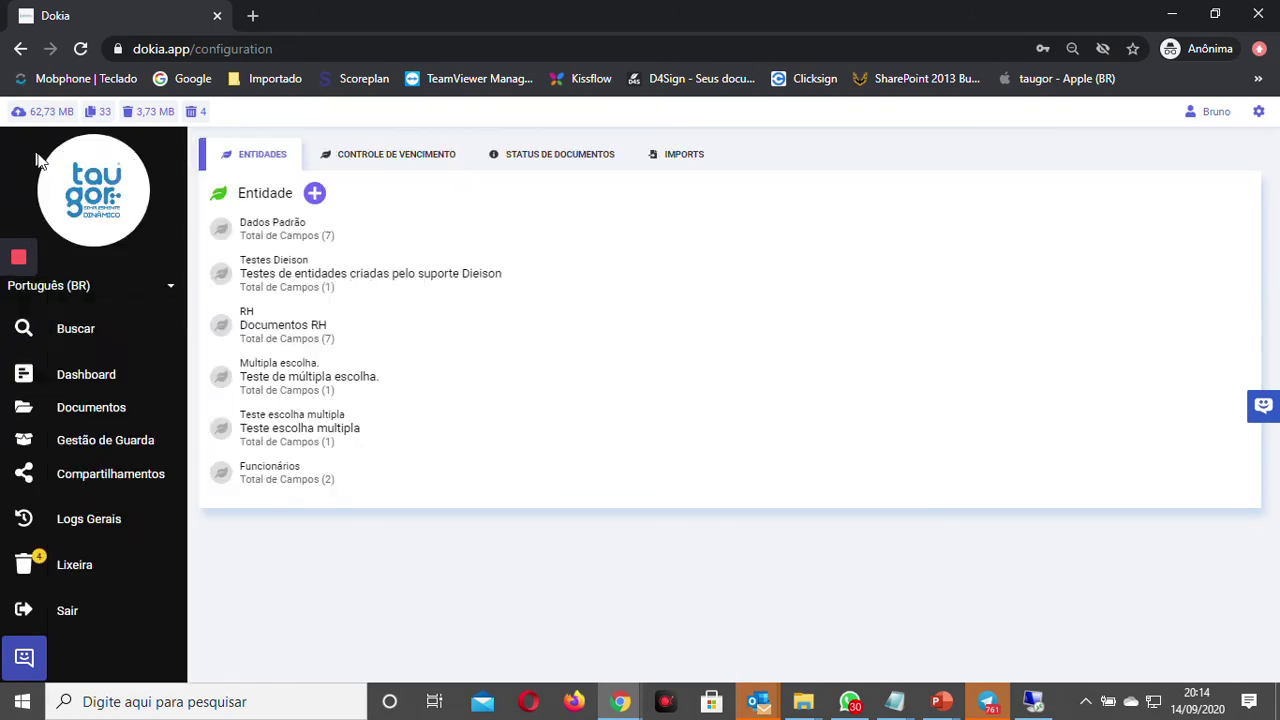
click(86, 405)
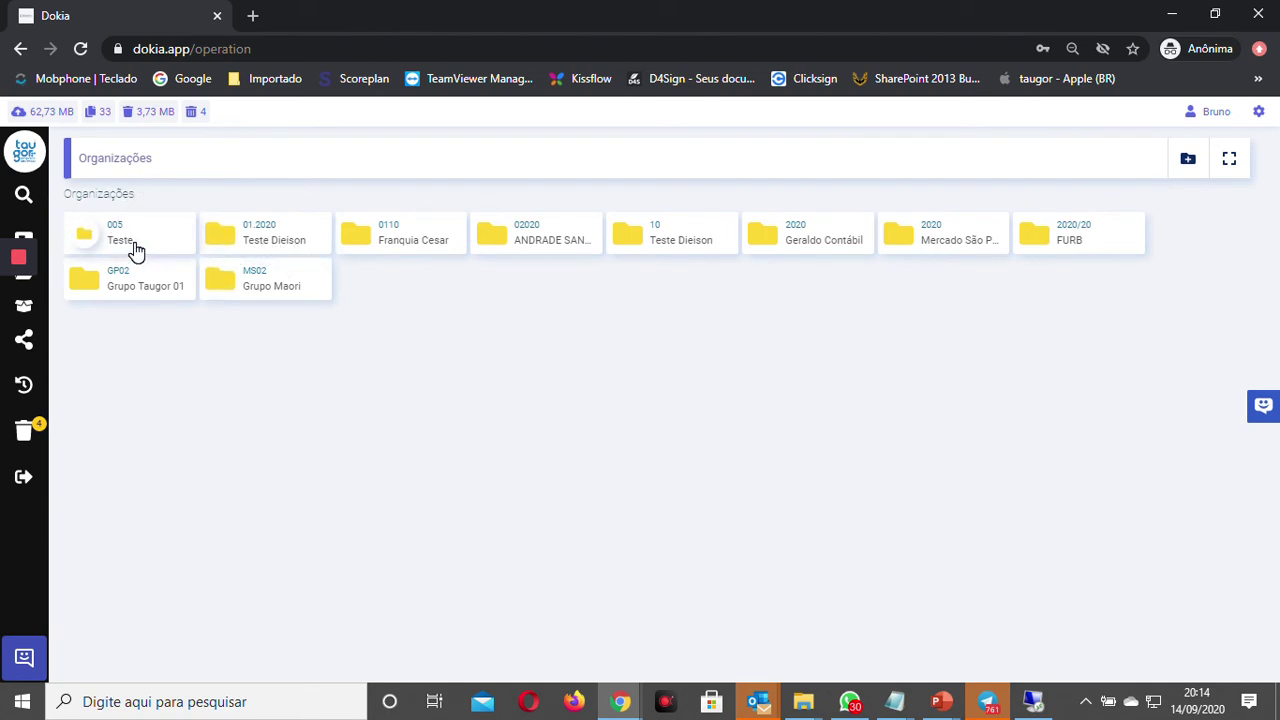
click(130, 248)
click(148, 291)
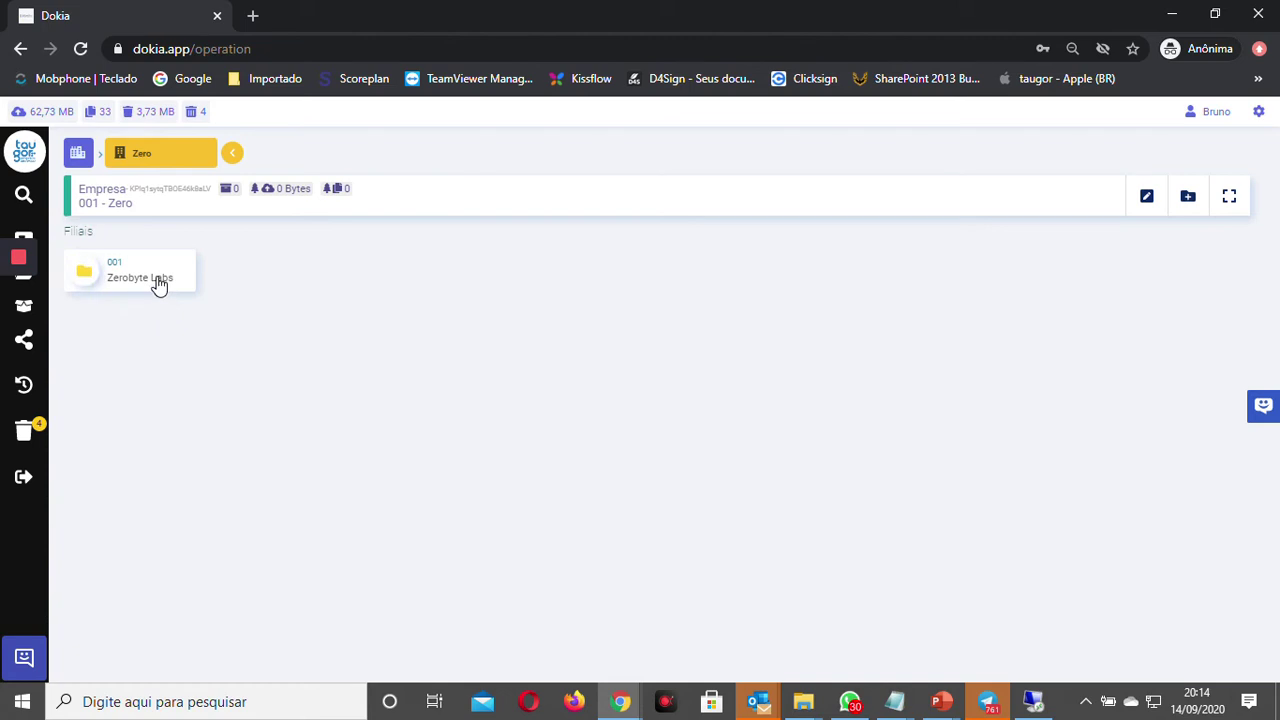
click(157, 287)
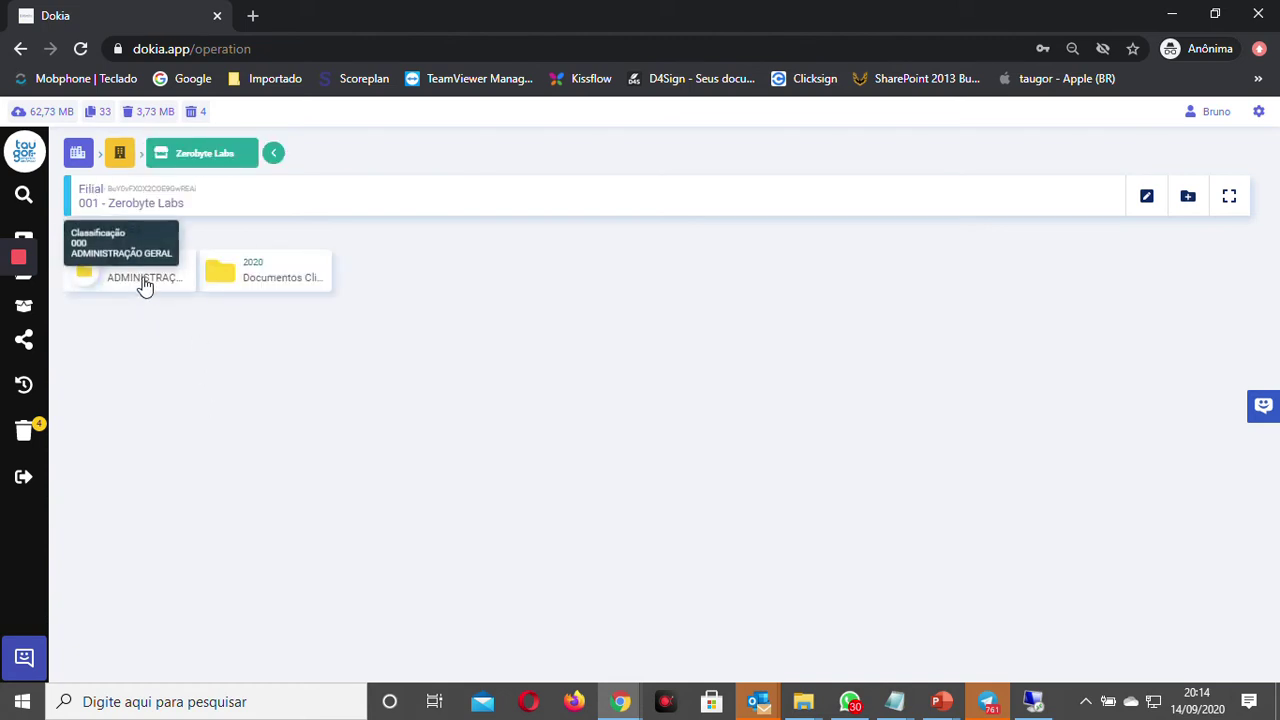
Step: Open a new classification form with code 045 and title Funcionários
click(1188, 198)
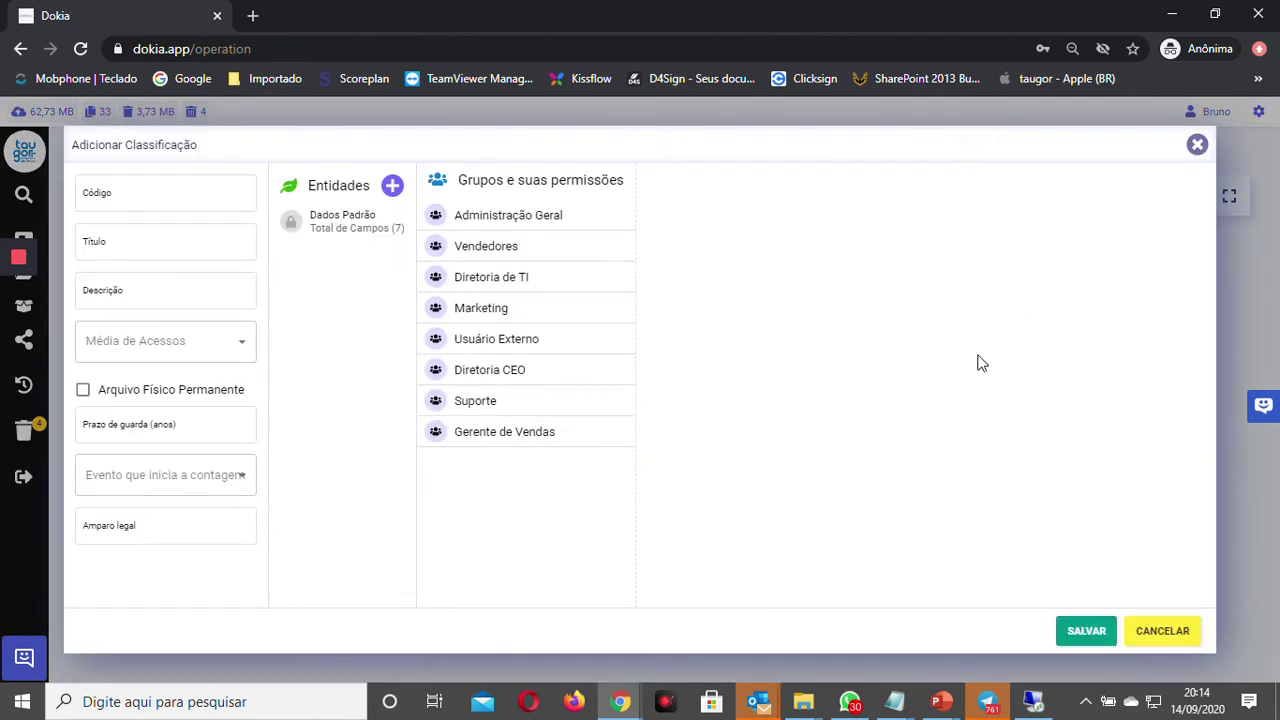
click(157, 206)
key(Tab)
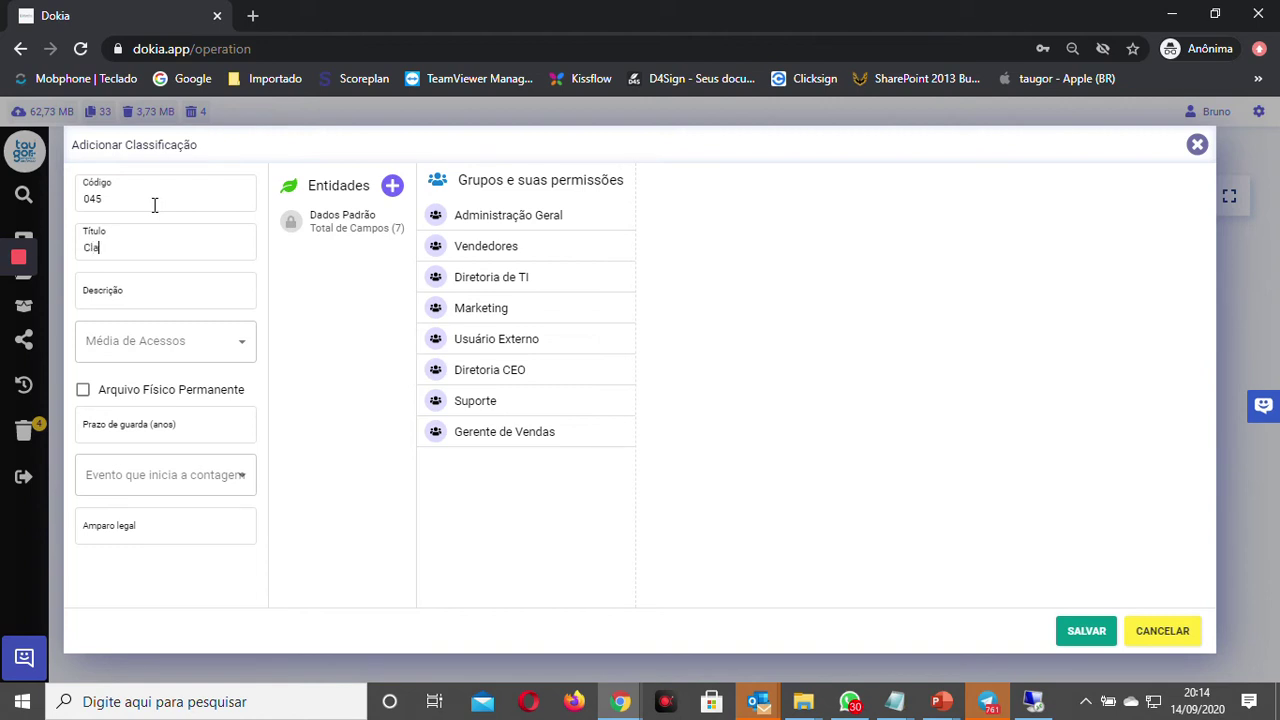
key(BackSpace)
key(BackSpace)
key(BackSpace)
key(BackSpace)
key(BackSpace)
Step: Link the Funcionários entity to the classification
click(392, 188)
click(417, 491)
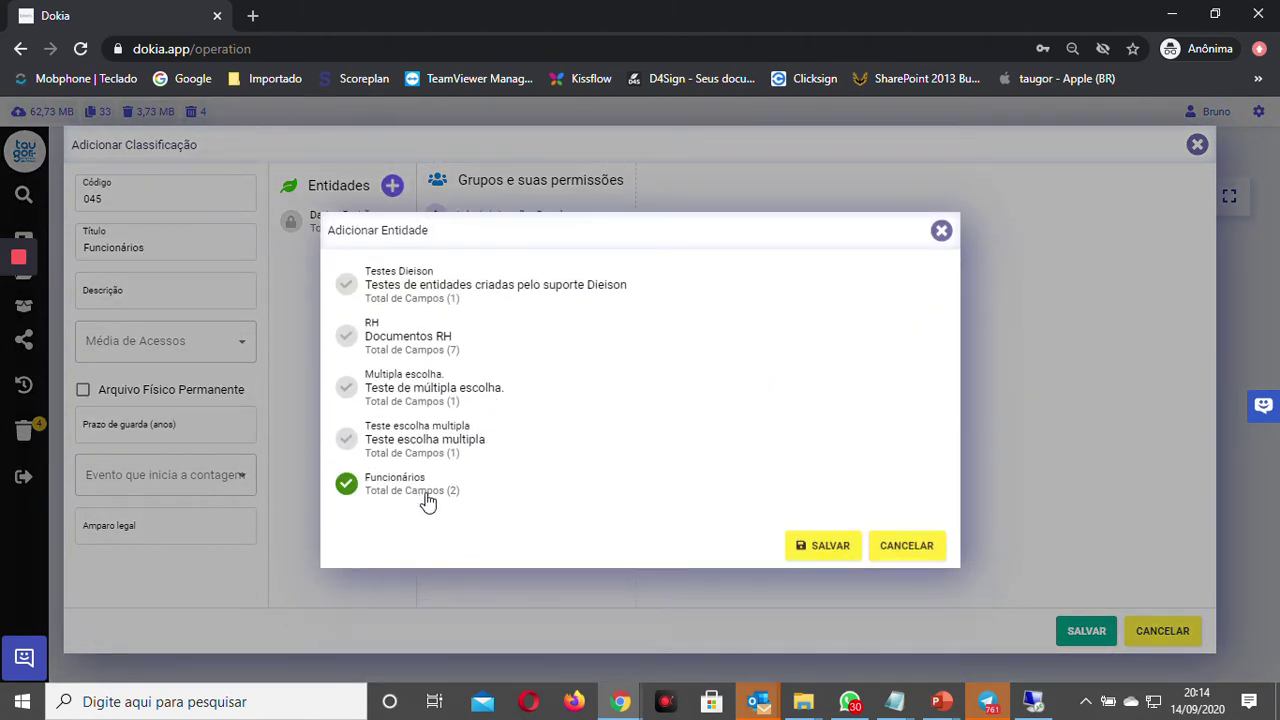
click(838, 546)
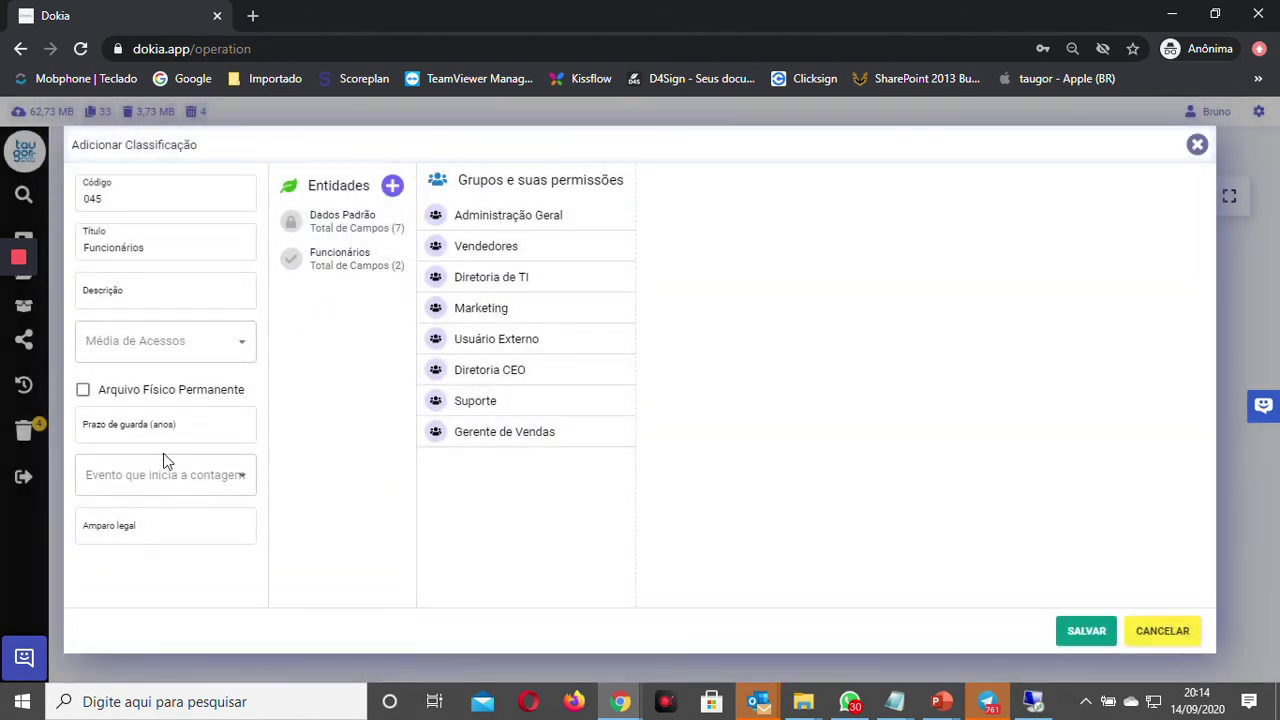
Step: Set Média de Acessos to 'Uma vez ao mês' and Prazo de guarda to 5 years
click(161, 352)
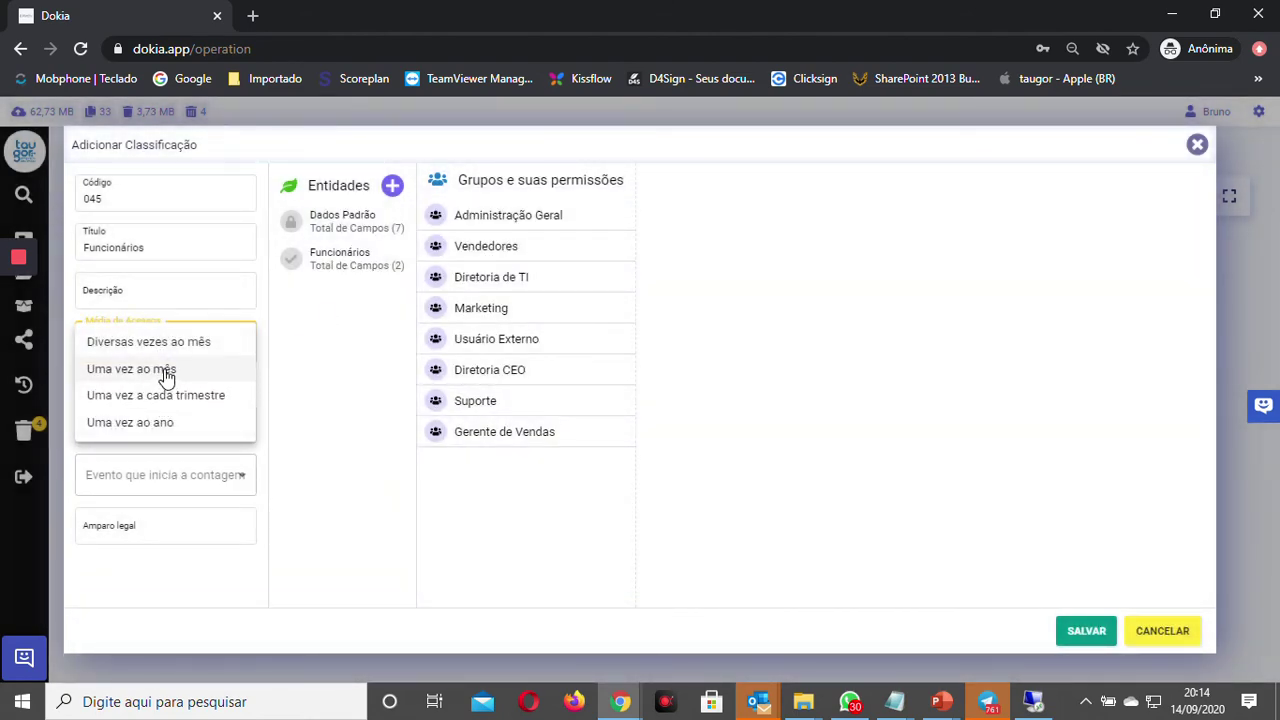
click(166, 372)
click(157, 430)
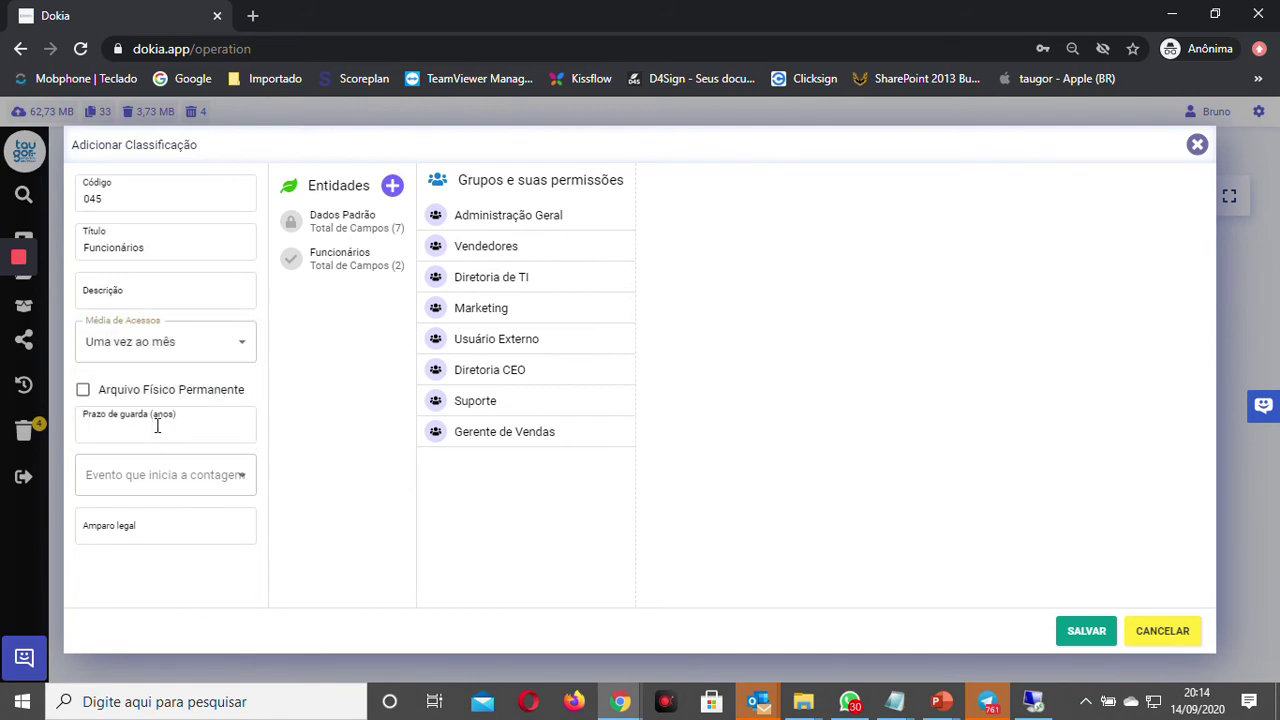
text(5)
Step: Grant all permissions to Diretoria CEO, Administração Geral and Diretoria de TI, then save
click(516, 379)
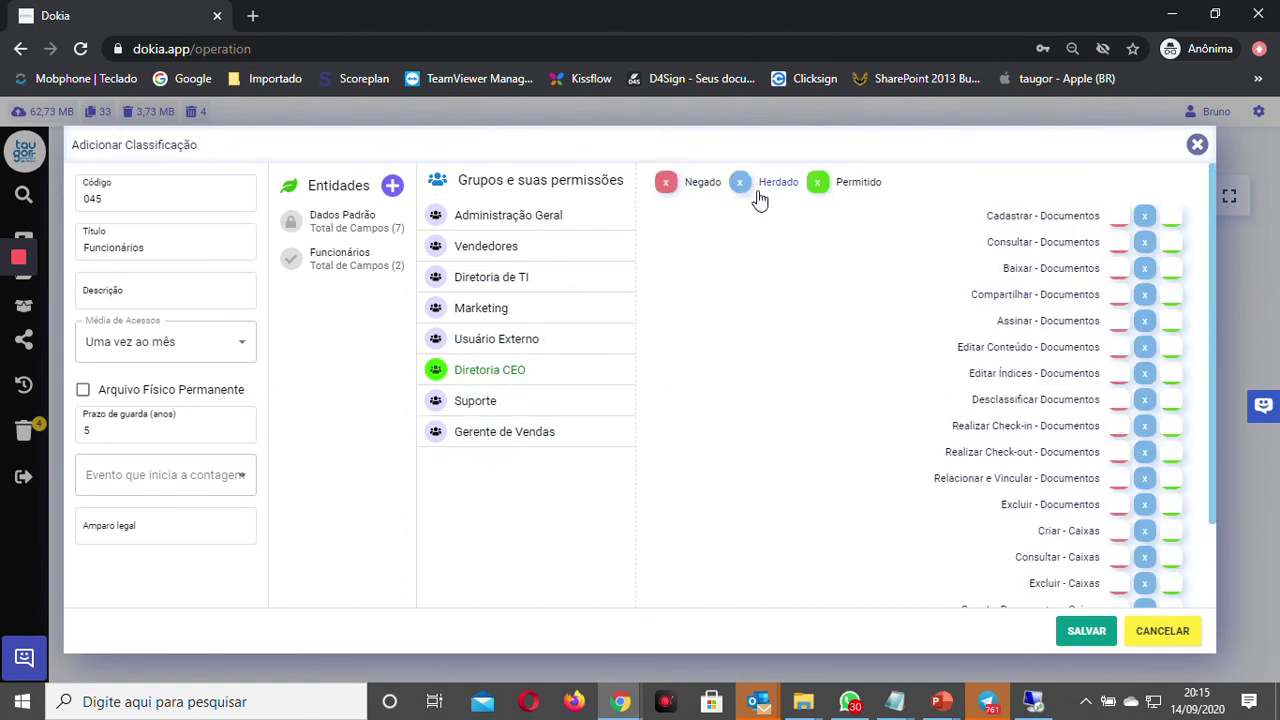
click(848, 190)
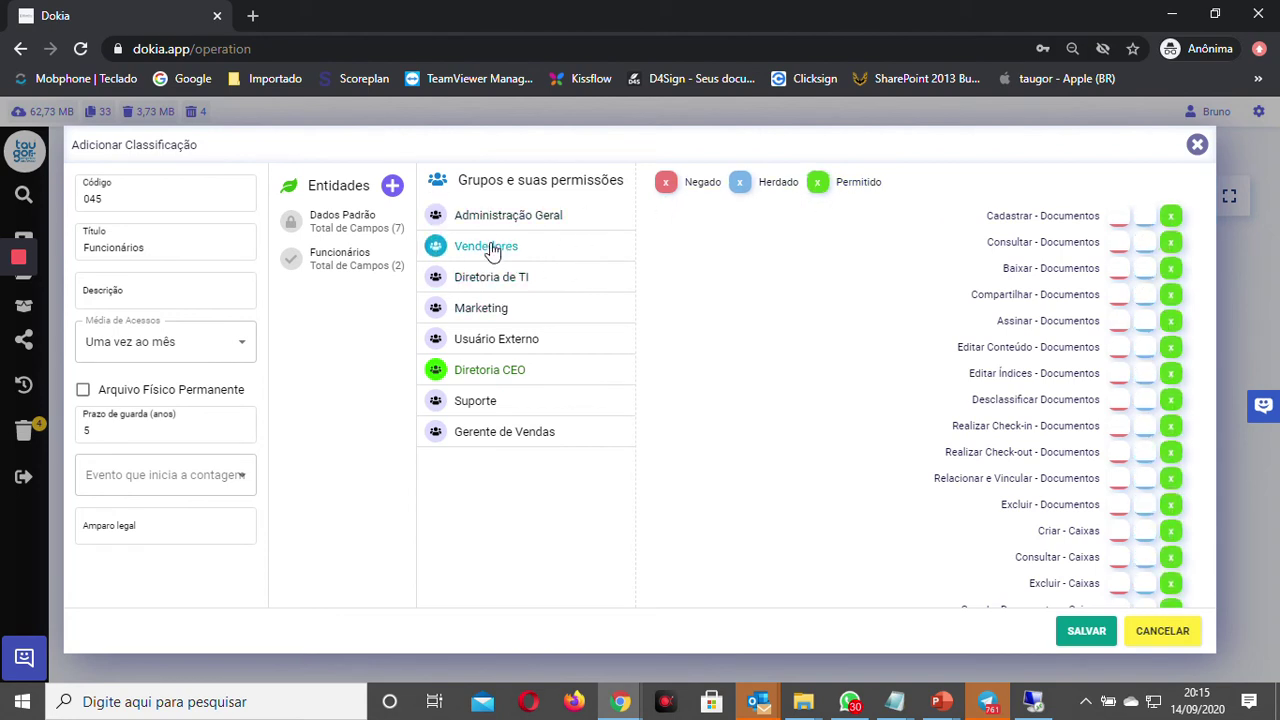
click(500, 218)
click(858, 183)
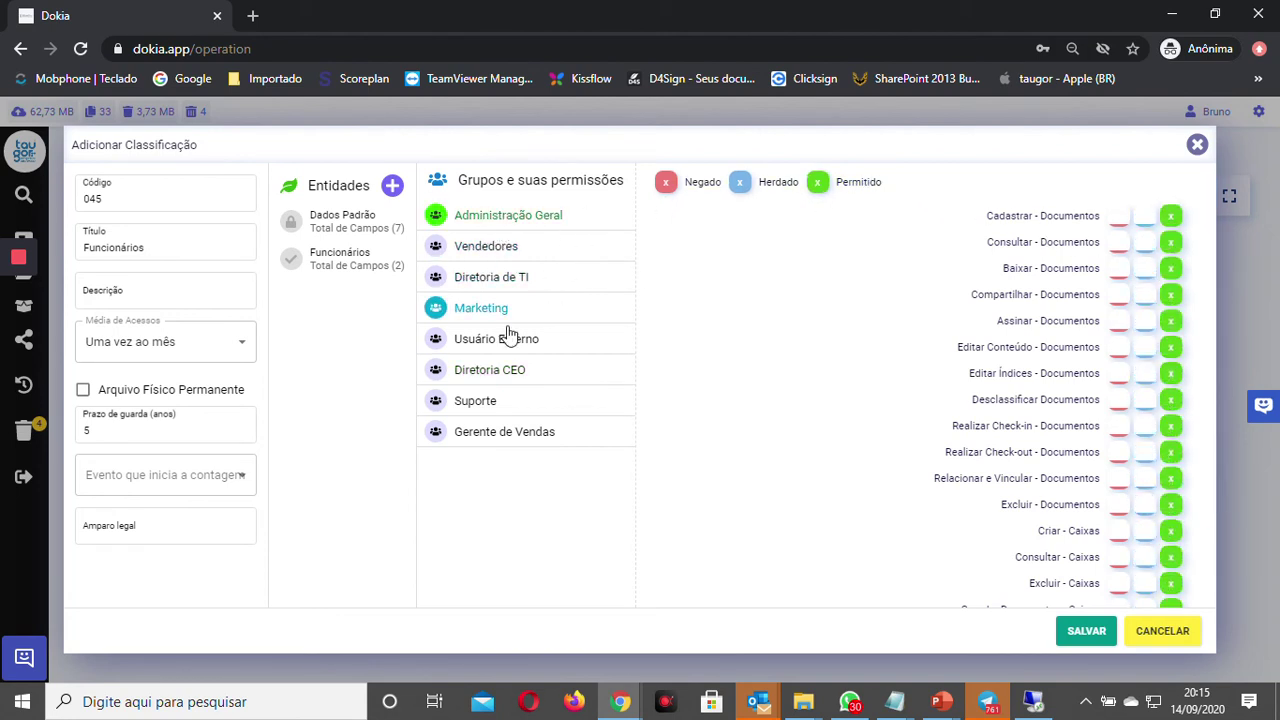
click(500, 280)
click(870, 188)
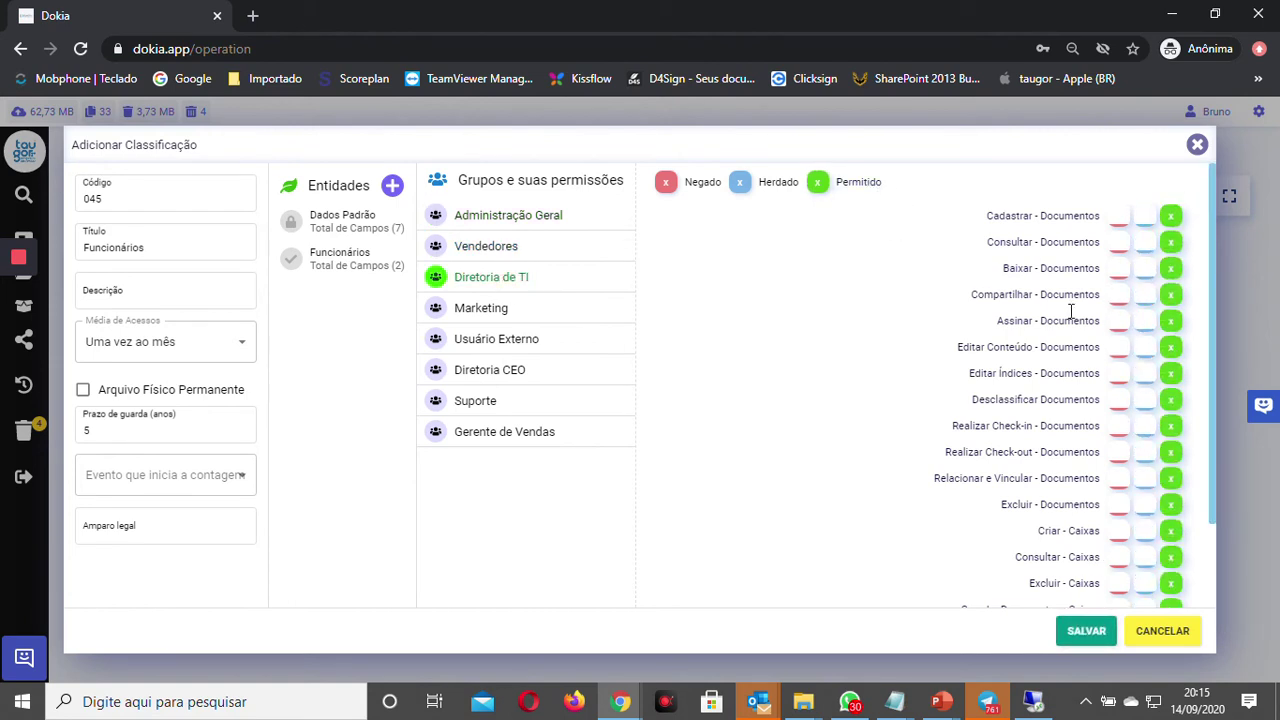
click(1086, 631)
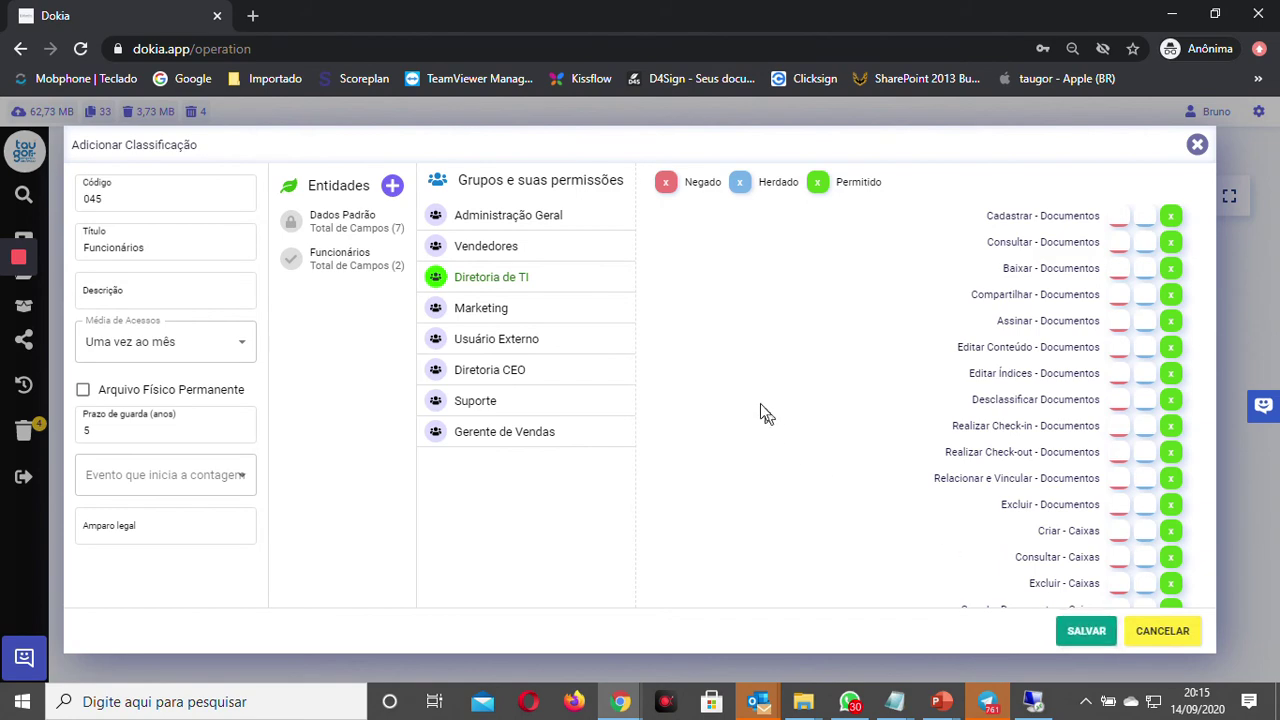
click(732, 352)
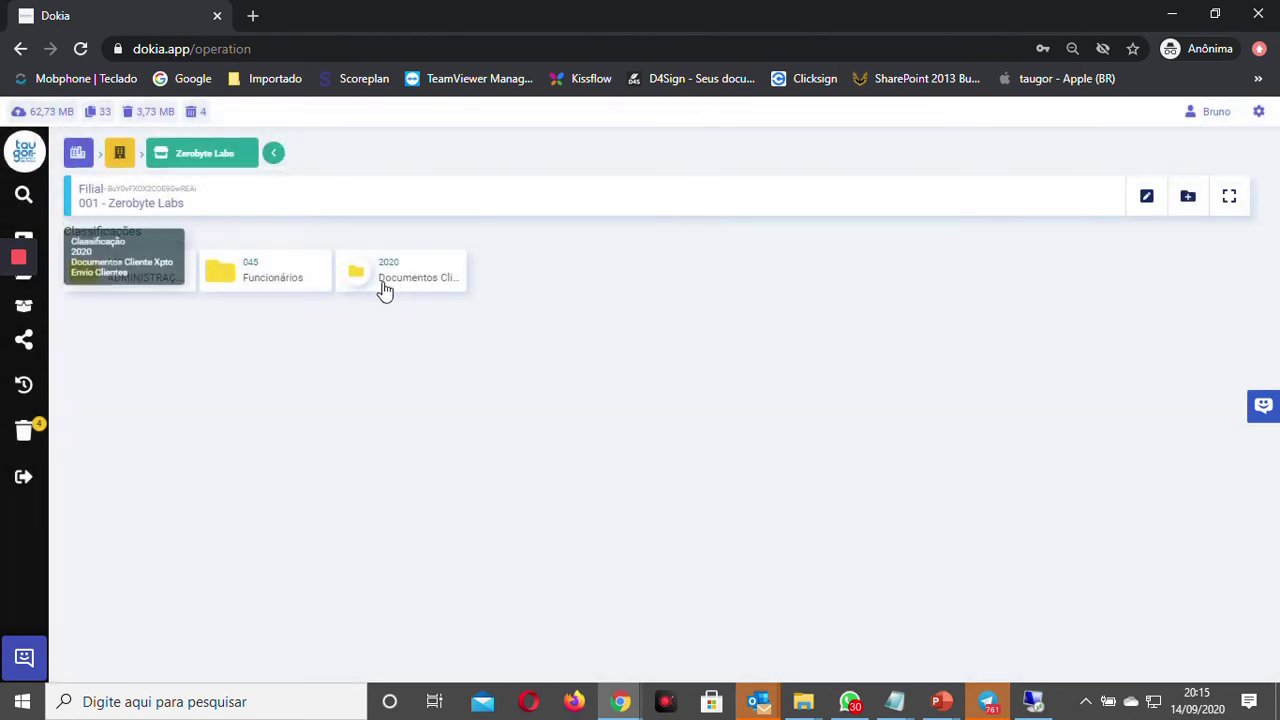
Step: In 045 Funcionários, add Tabela de valores DOKIA - Marca Taugor.pdf from Downloads as a document
click(271, 275)
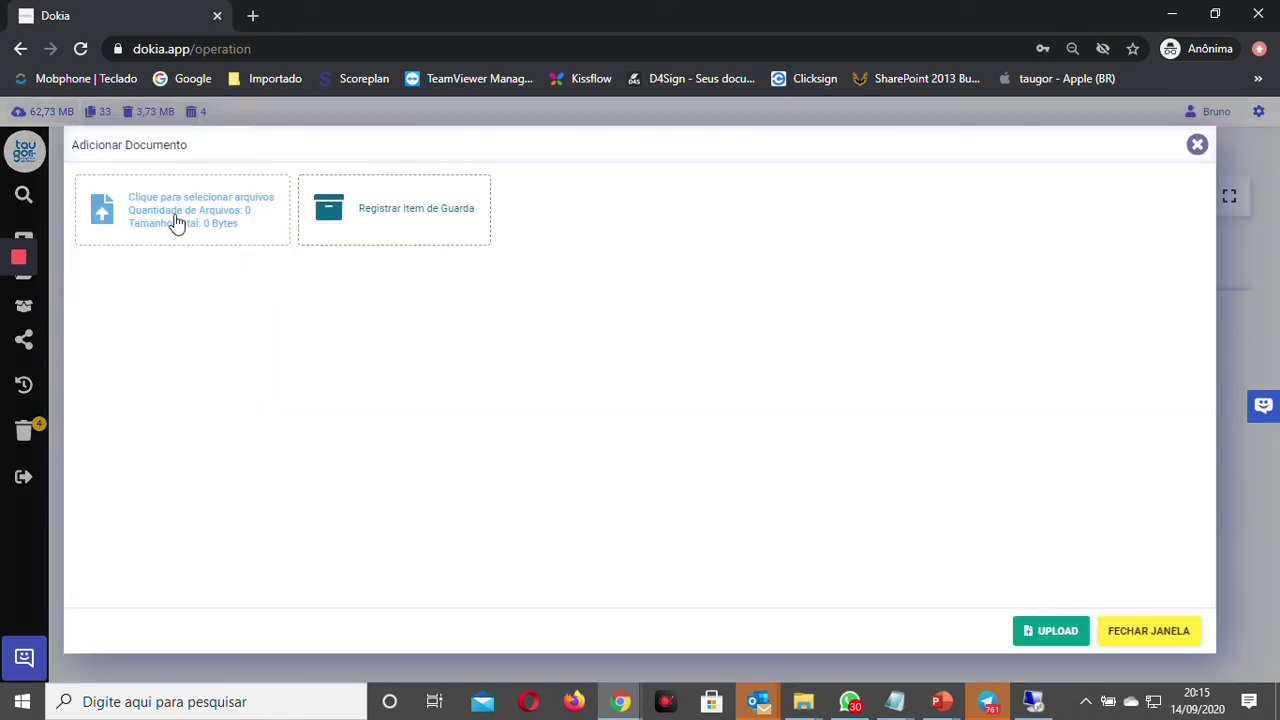
click(194, 229)
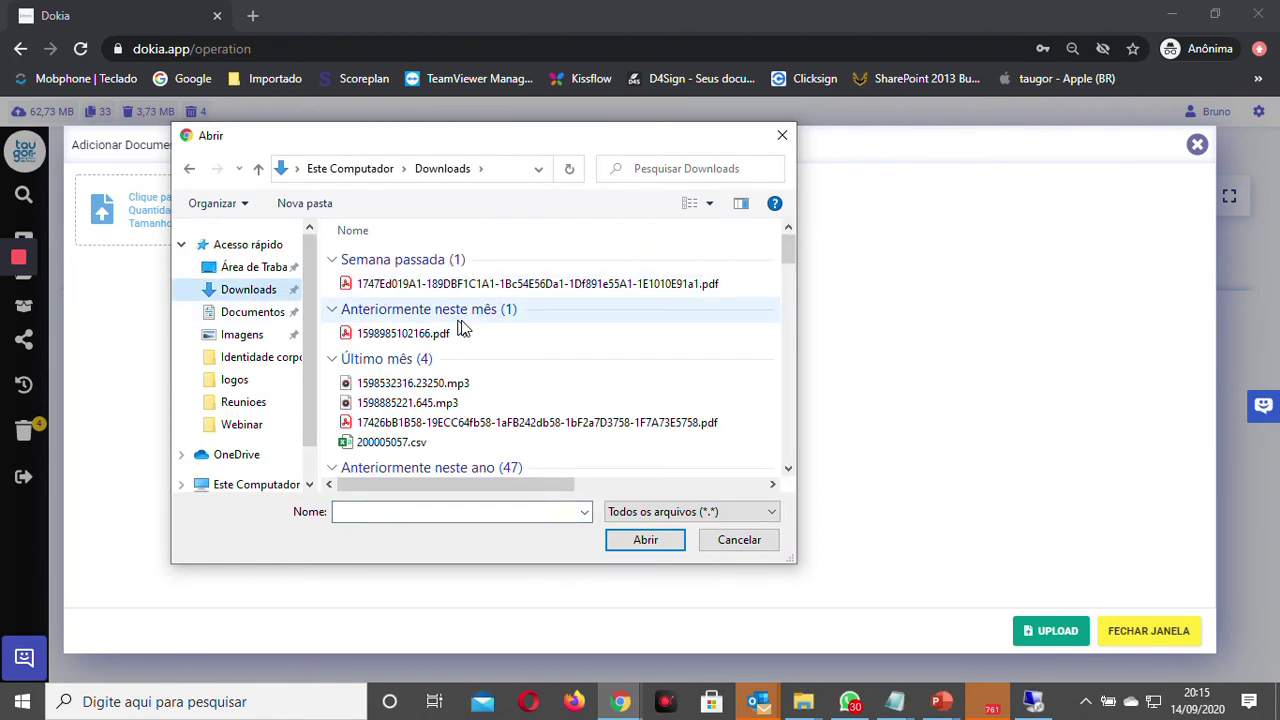
scroll(490, 393, down, 10)
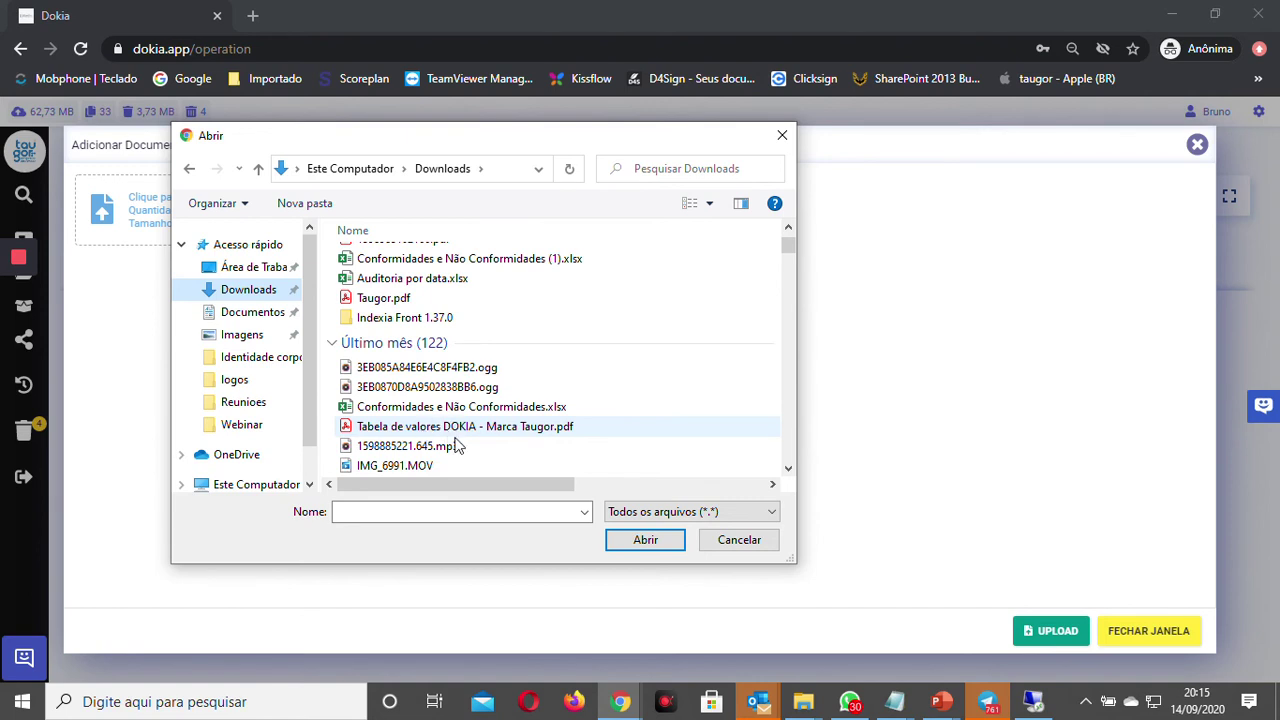
click(482, 431)
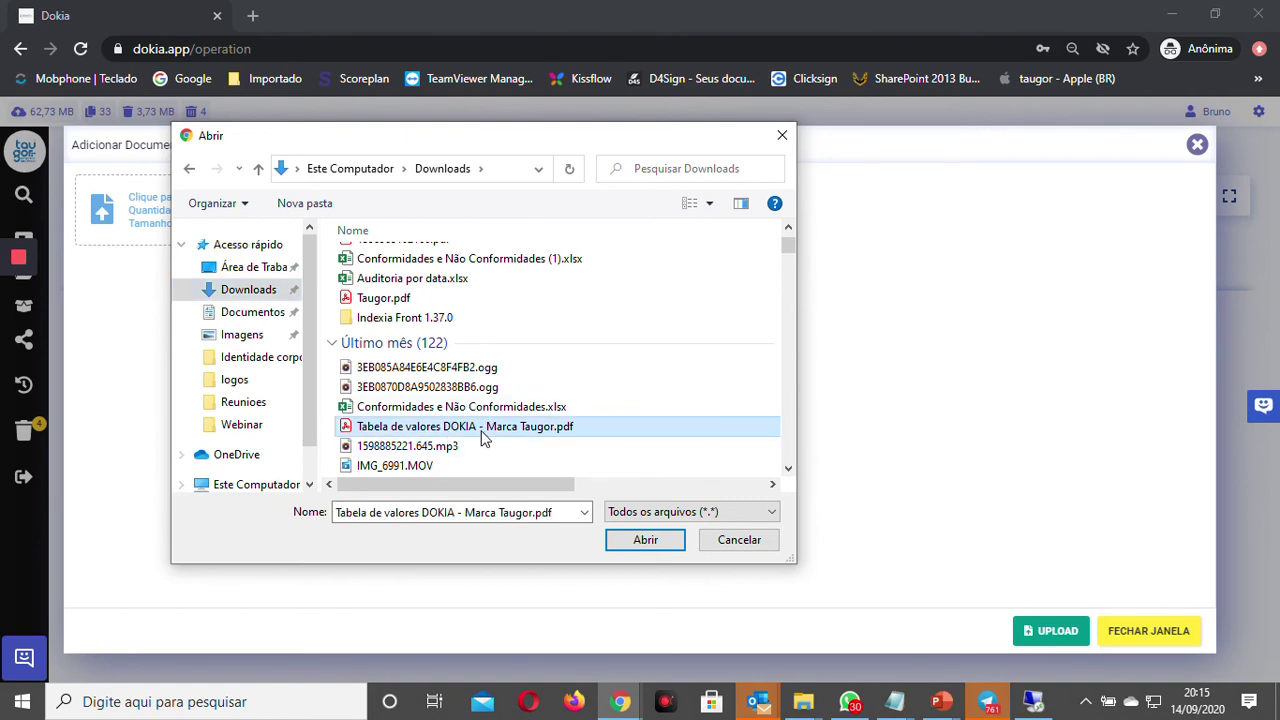
double_click(482, 437)
click(185, 280)
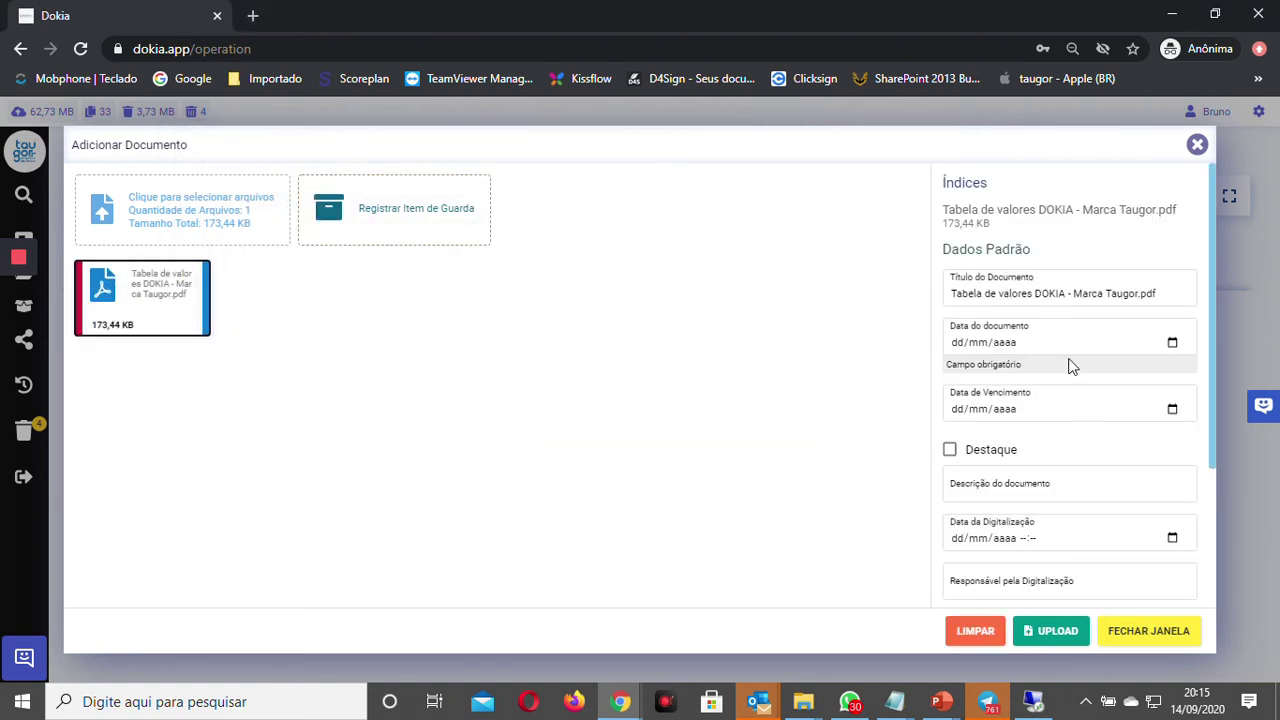
Step: Pick one employee for Nome do Funcionário Unico and two for Multipla, then attempt the upload
scroll(1070, 366, down, 2)
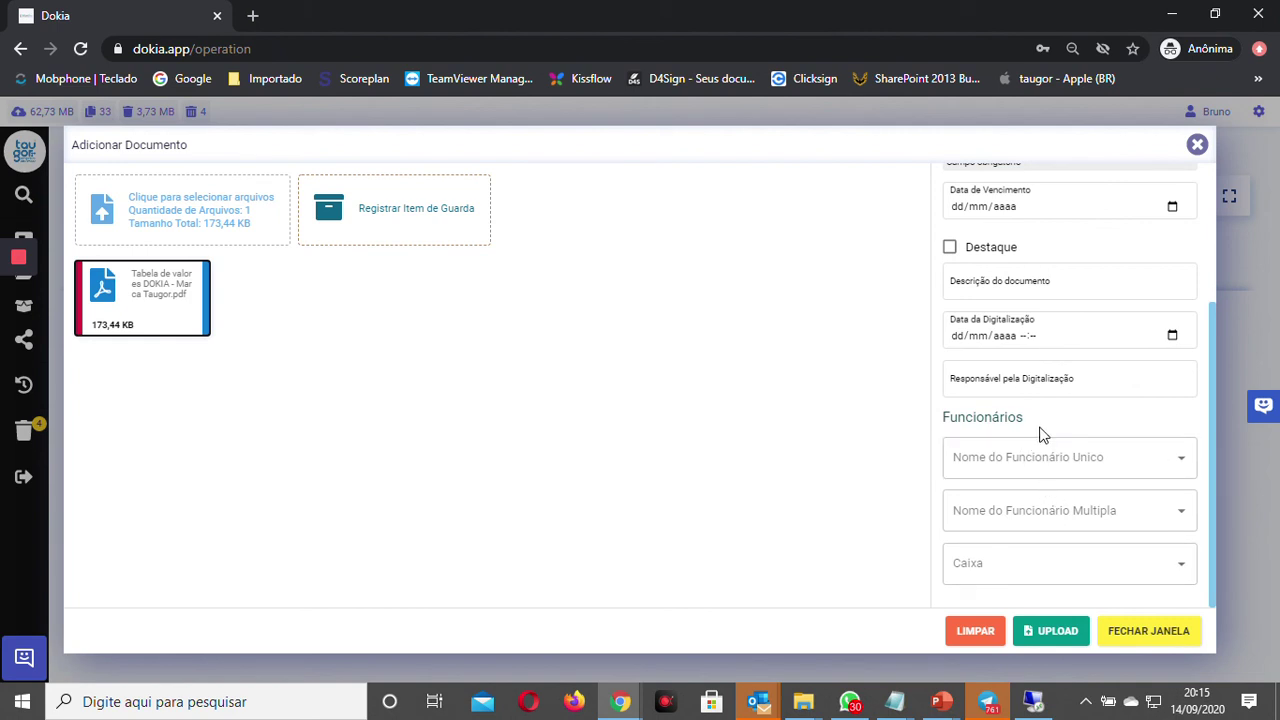
click(1049, 466)
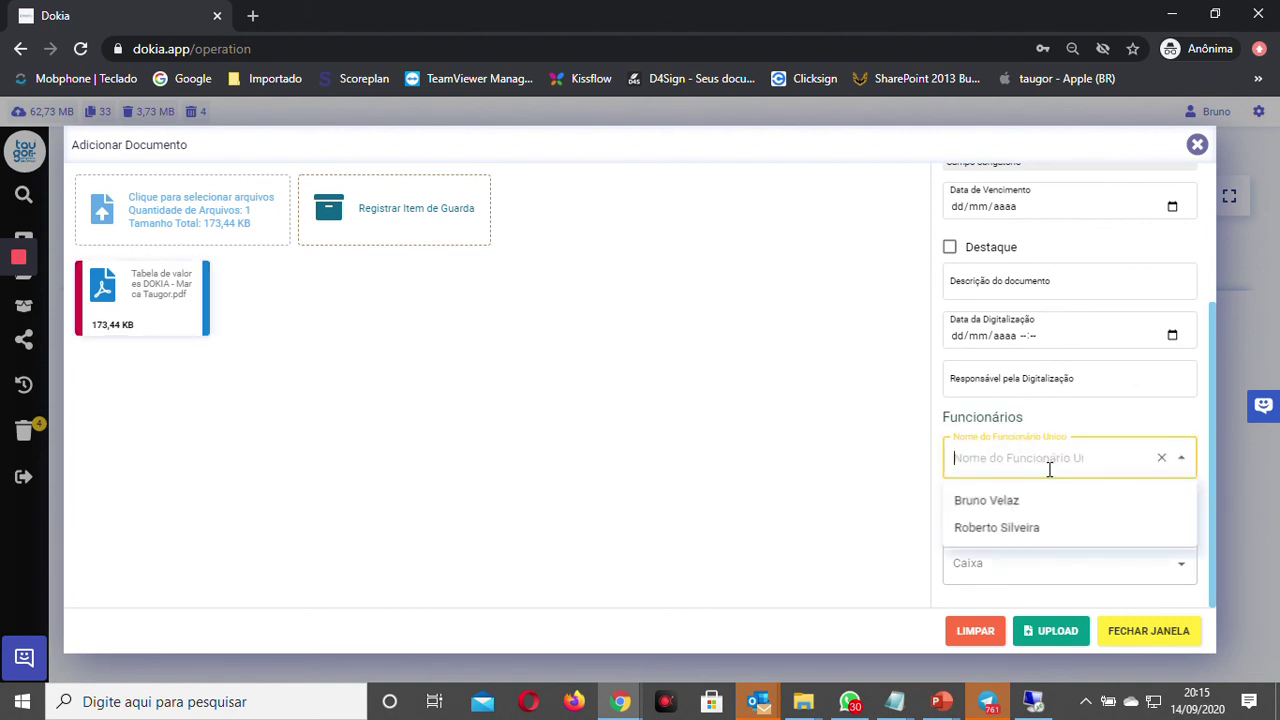
click(1027, 510)
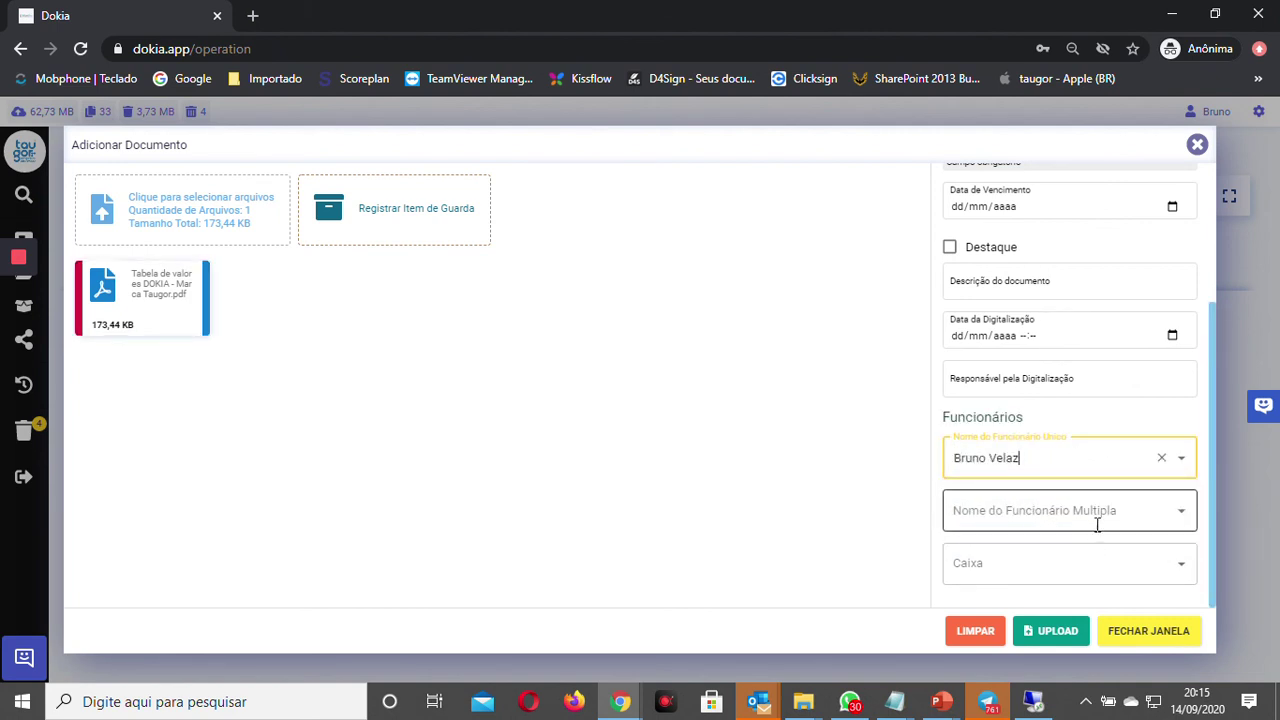
click(1086, 506)
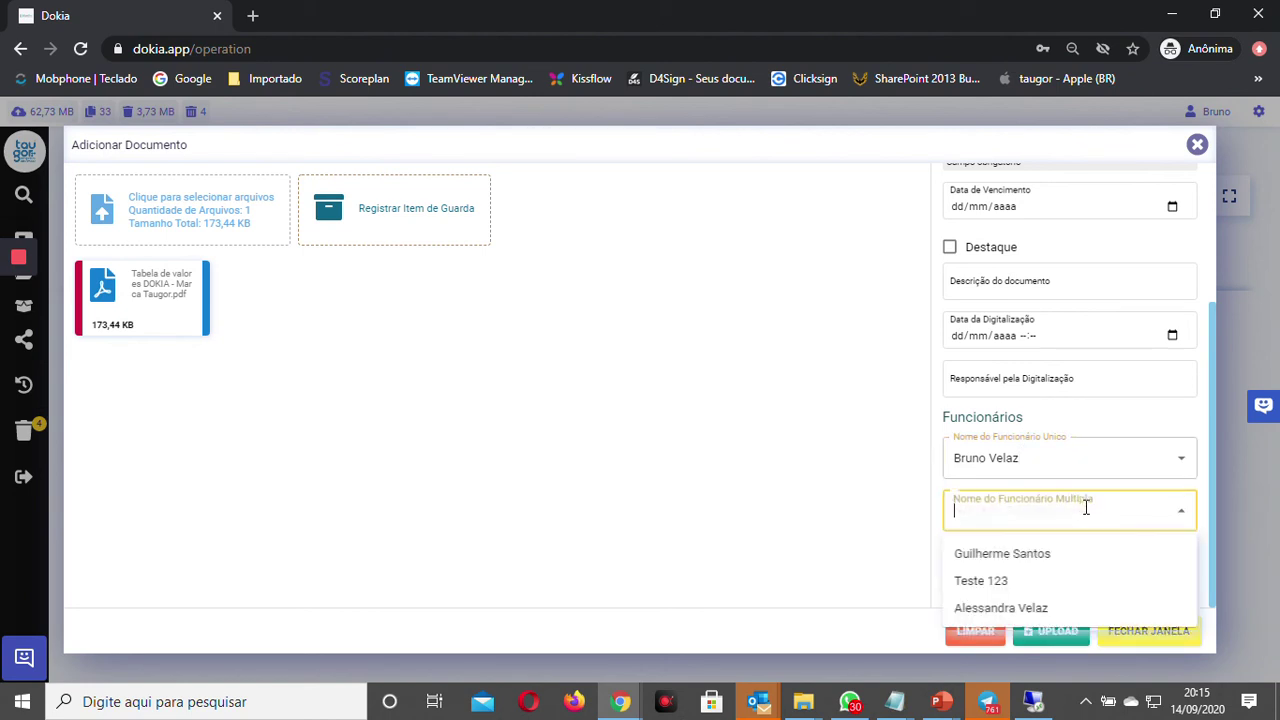
click(1034, 609)
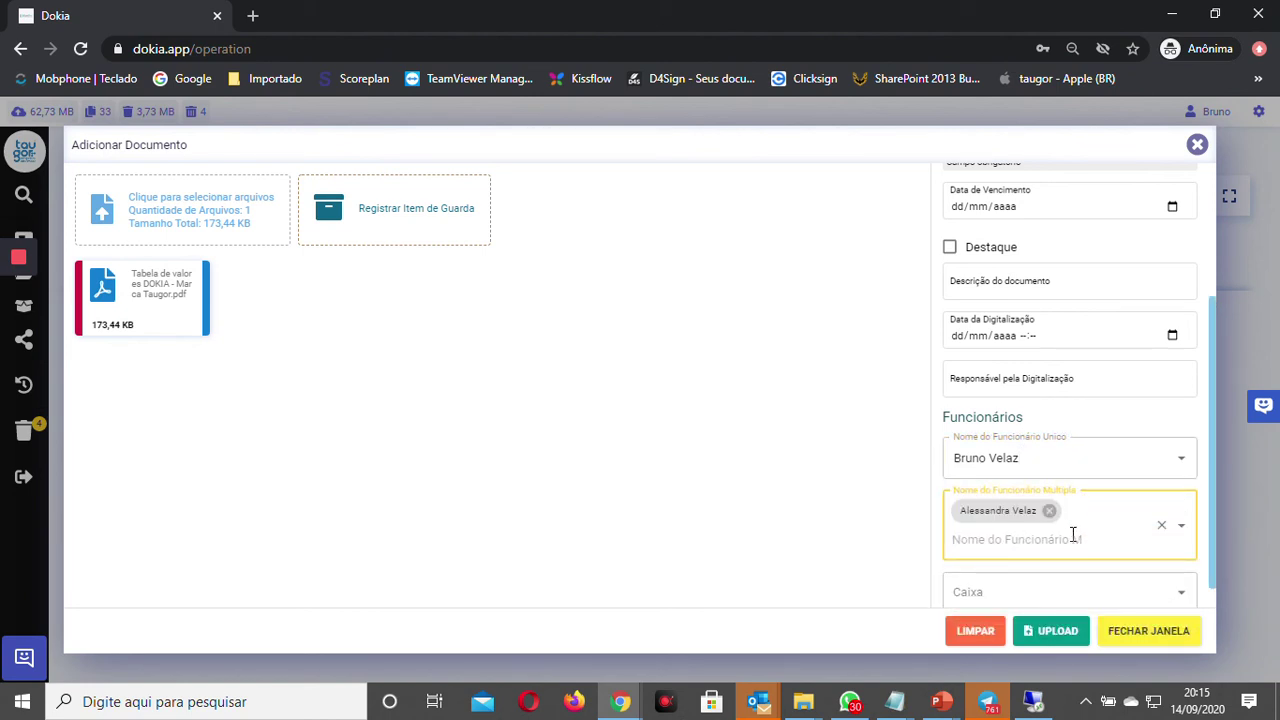
click(1073, 537)
click(1023, 589)
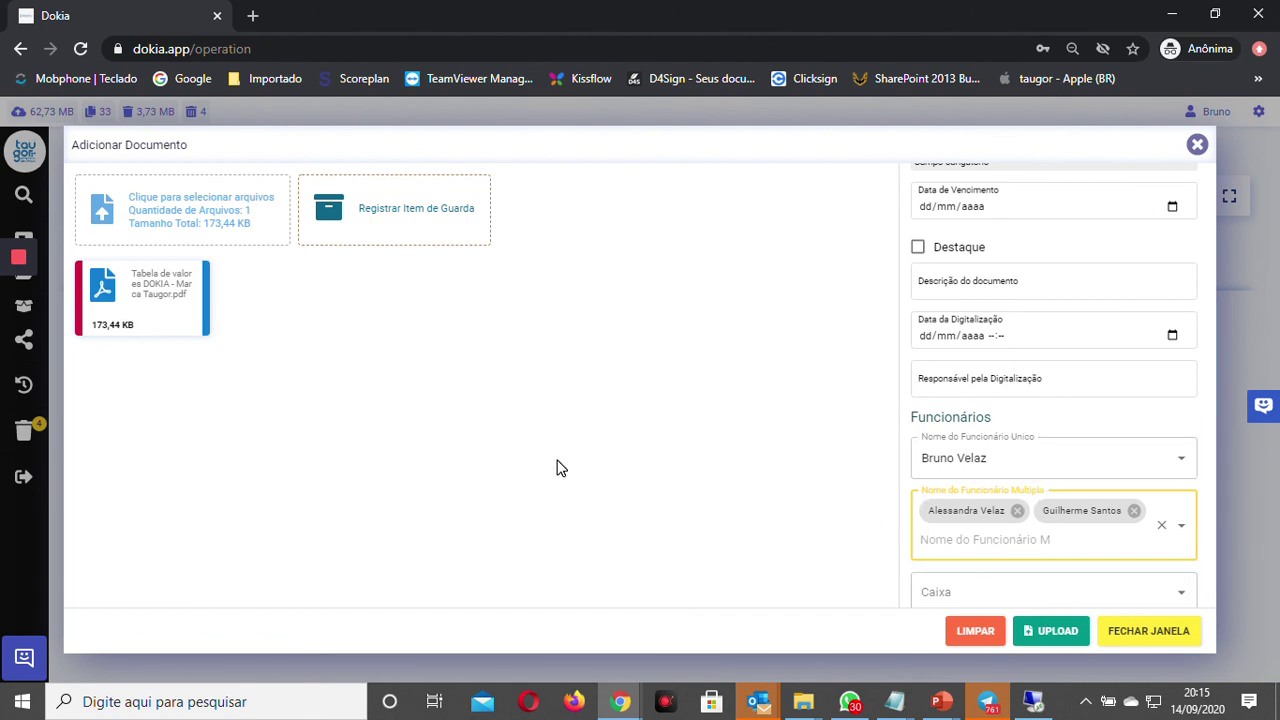
click(1049, 634)
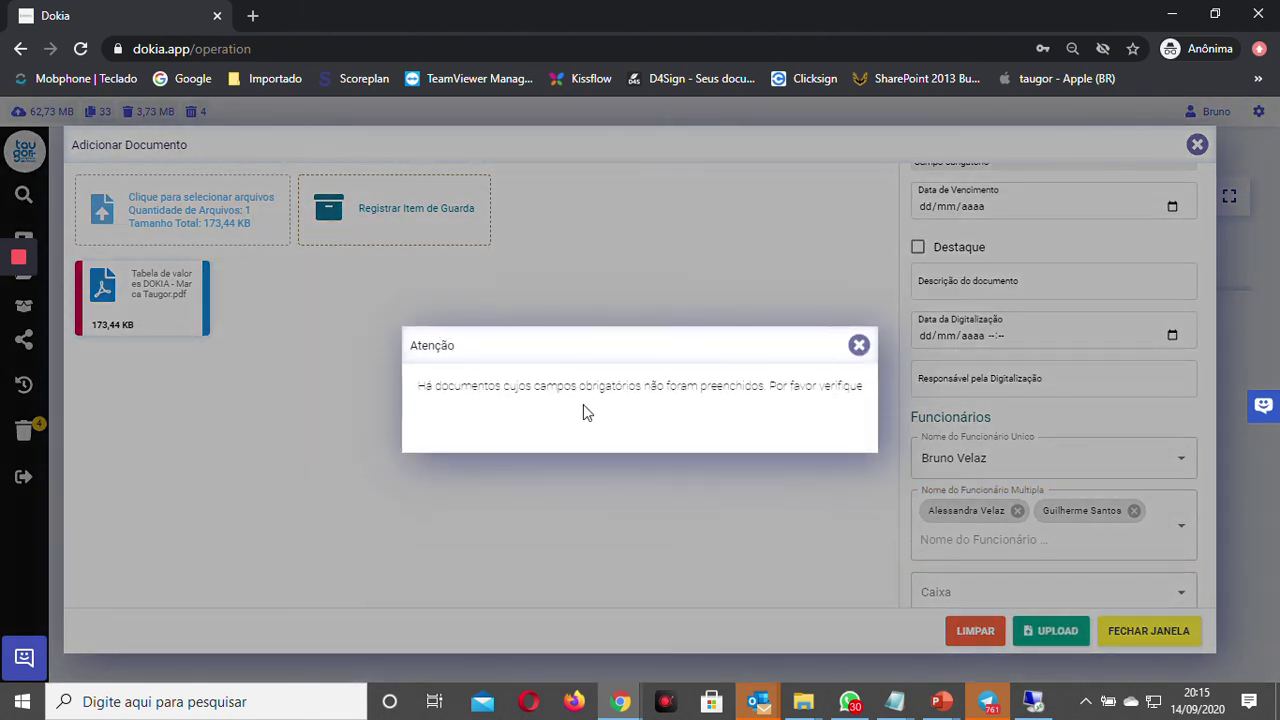
click(859, 346)
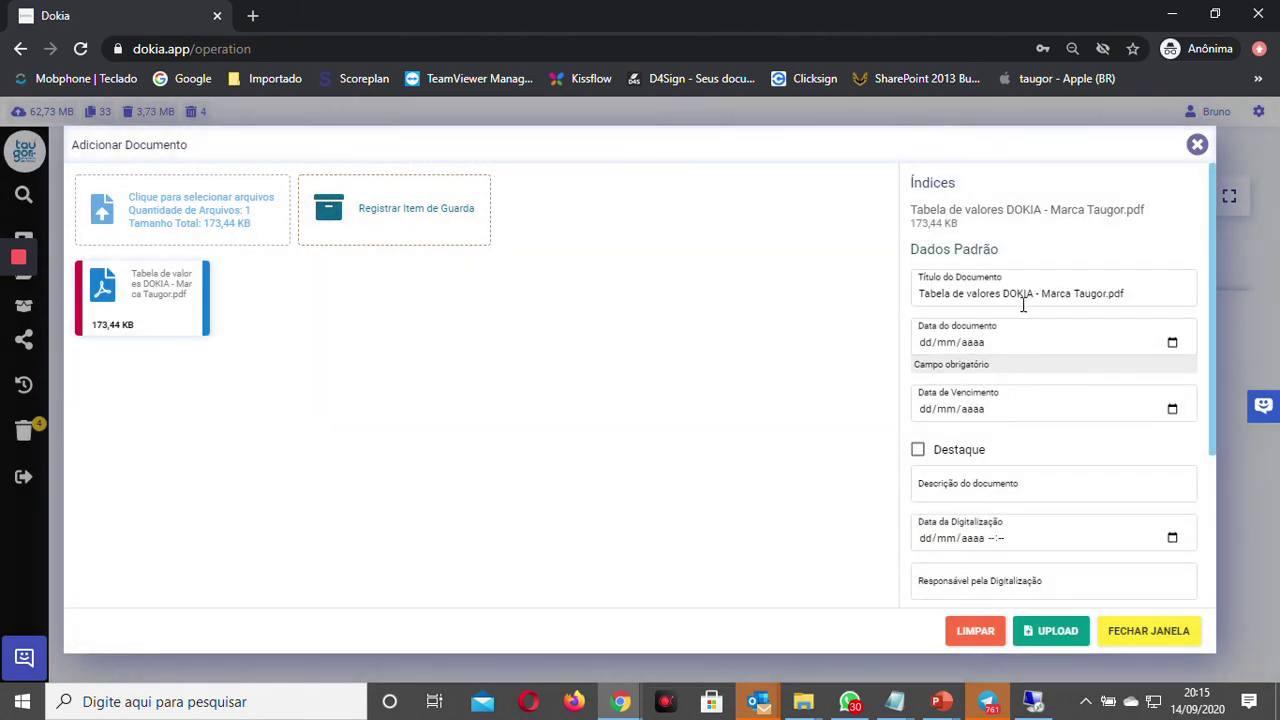
Step: Set the document date to 15/09/2020 from the Data do documento calendar
click(1138, 346)
click(1171, 344)
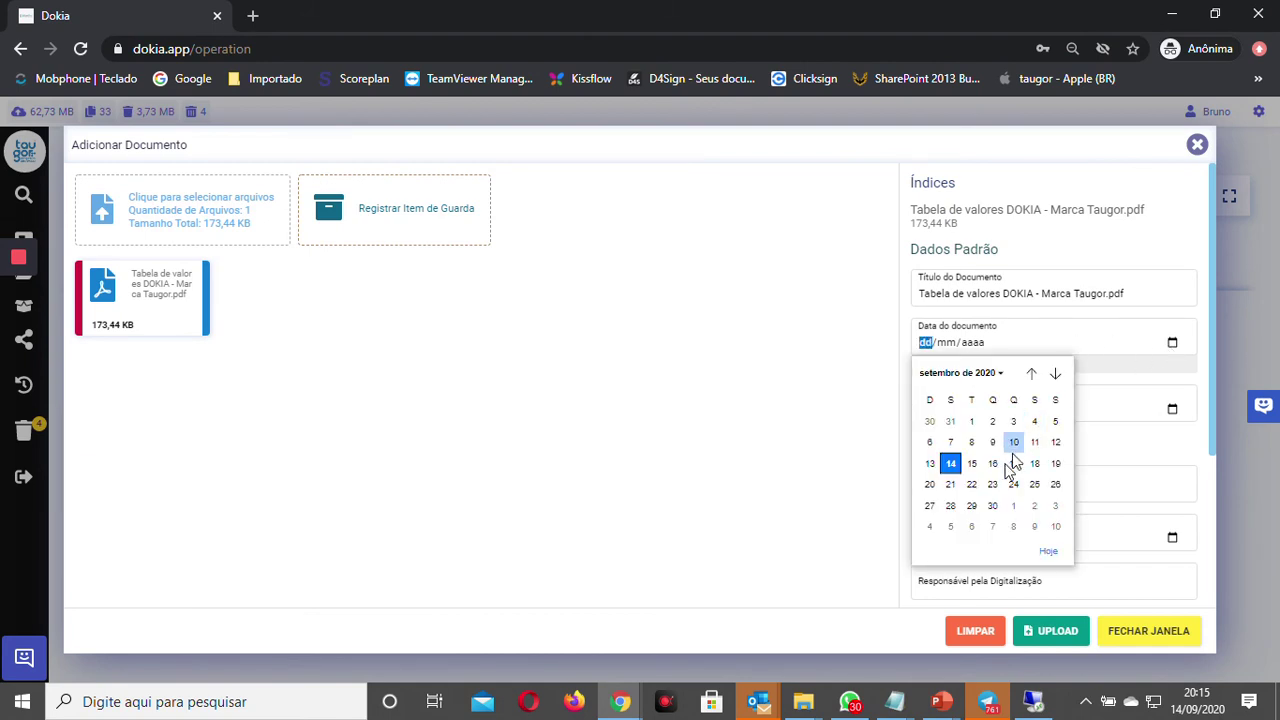
click(973, 463)
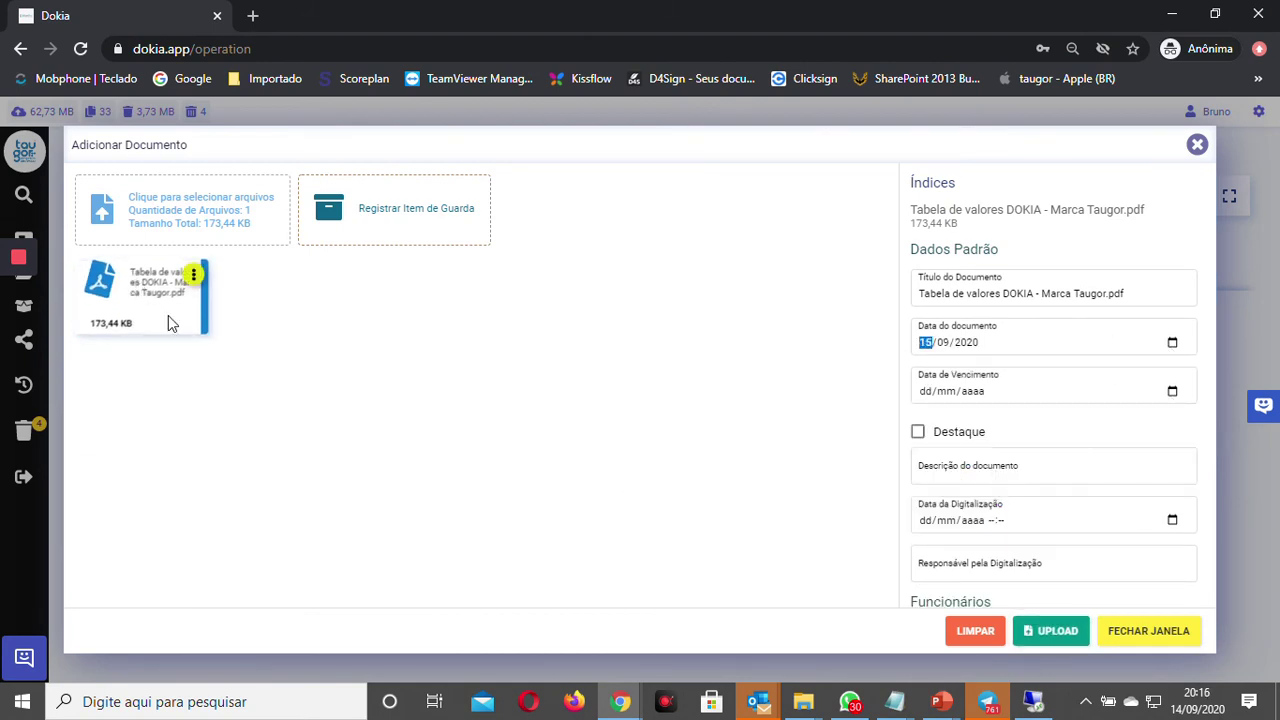
Step: Upload 'Tabela de valores DOKIA - Marca Taugor.pdf' and refresh the Documentos list to show it
click(1050, 638)
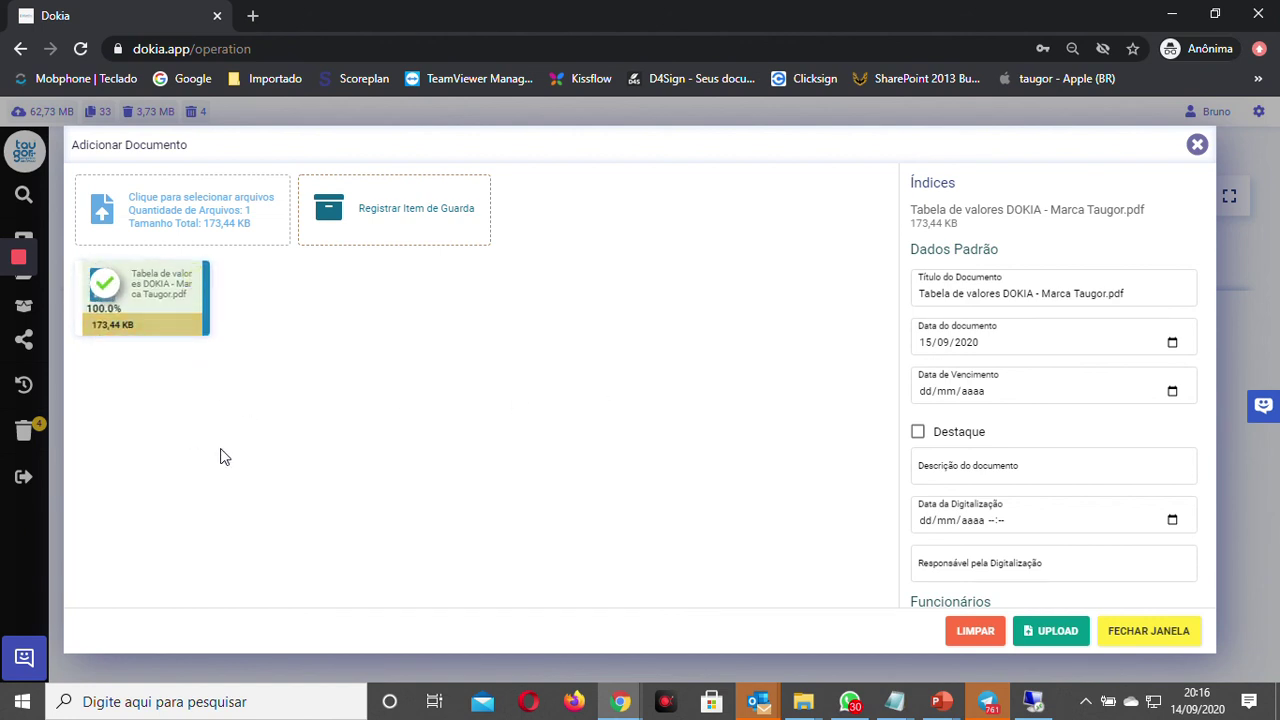
click(1150, 631)
click(191, 315)
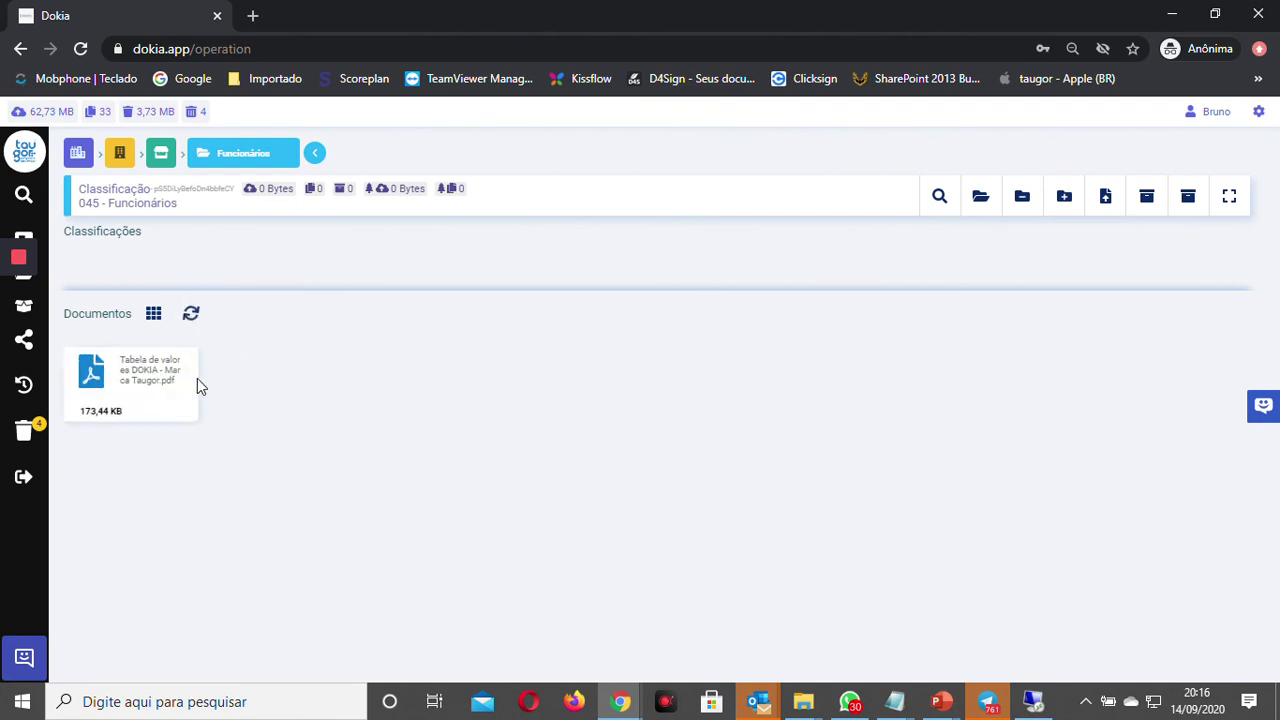
Step: View the uploaded PDF's information: date 2020-09-15 and its employee name indices
click(182, 362)
click(253, 356)
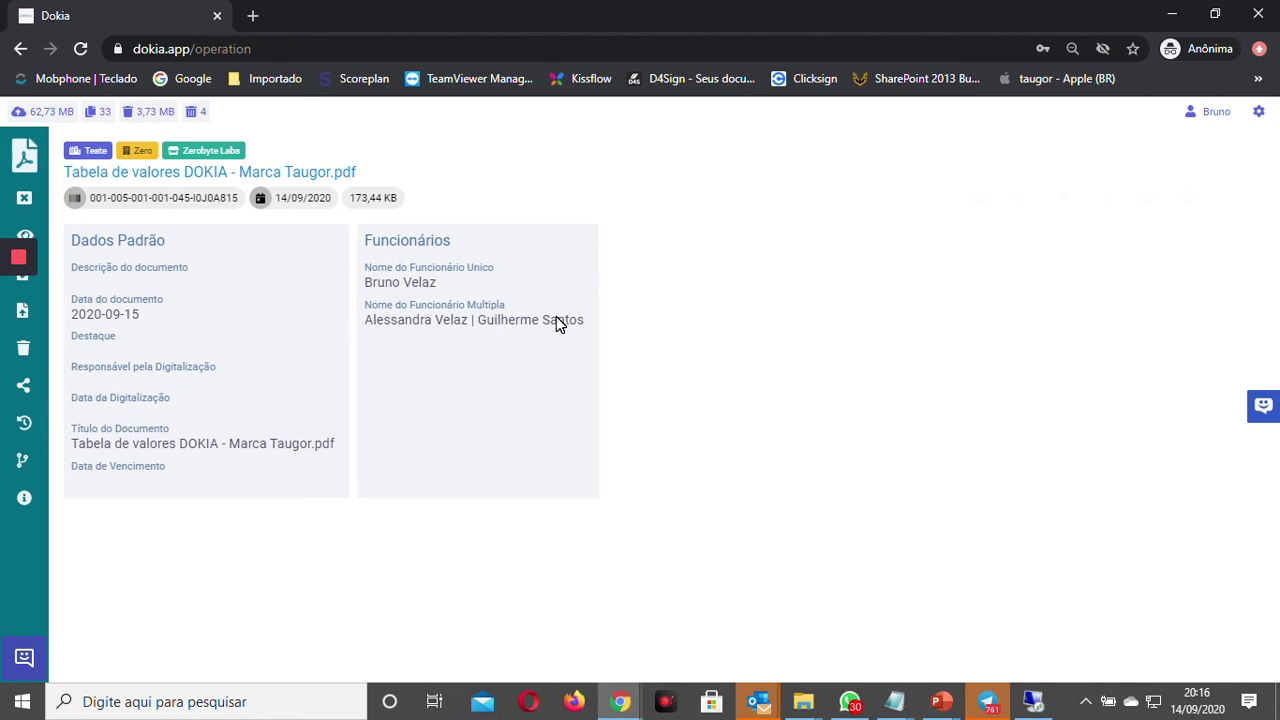
click(519, 302)
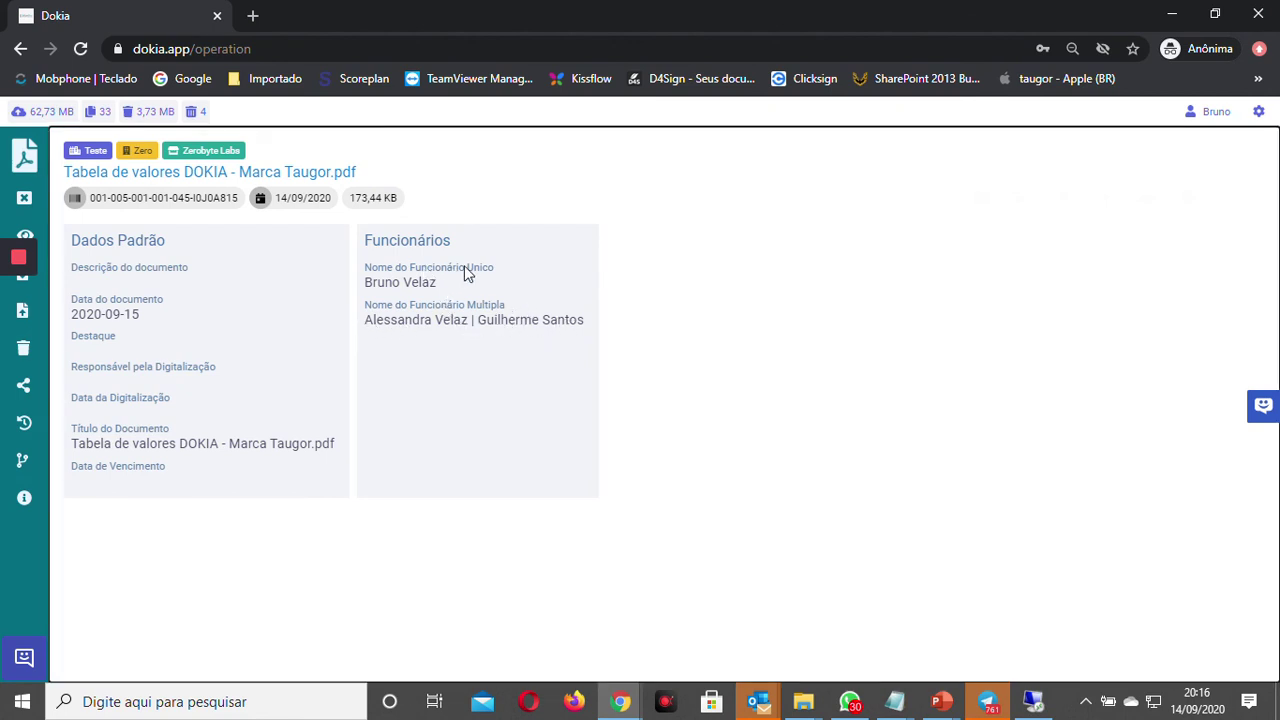